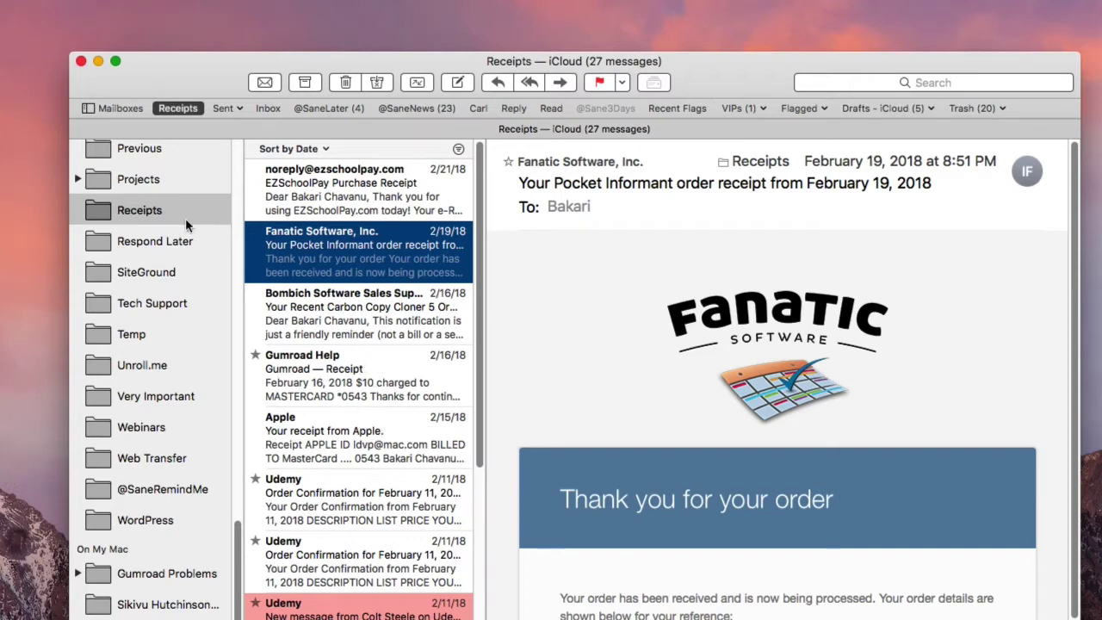
# Step: Scroll through the mailbox list in the sidebar to look over the folders
pyautogui.scroll(15, 189, 224)
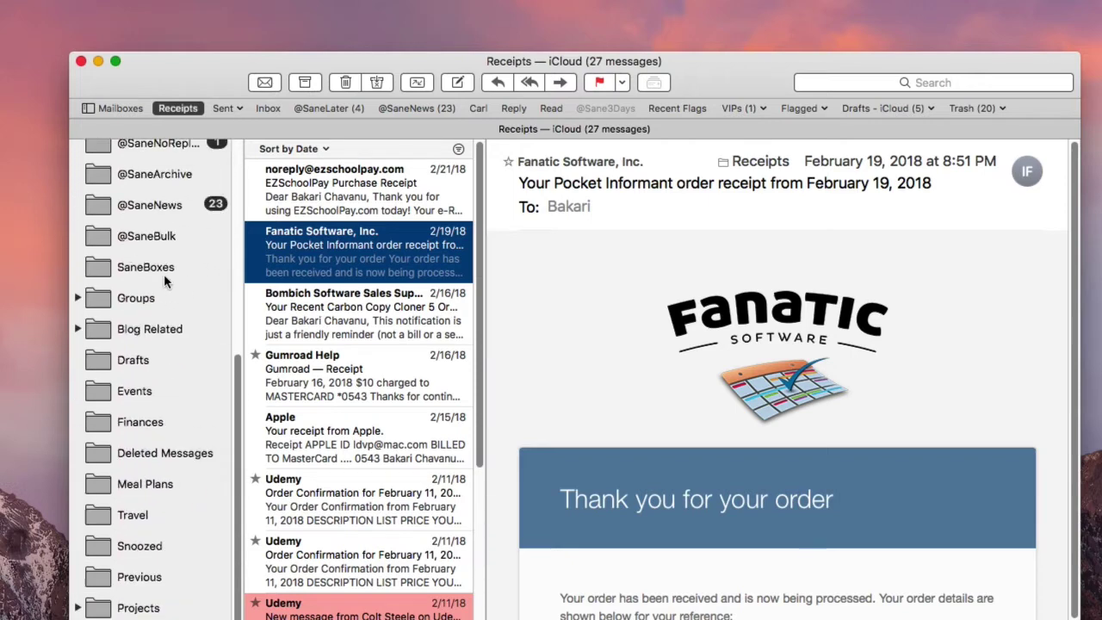
pyautogui.moveTo(126, 301)
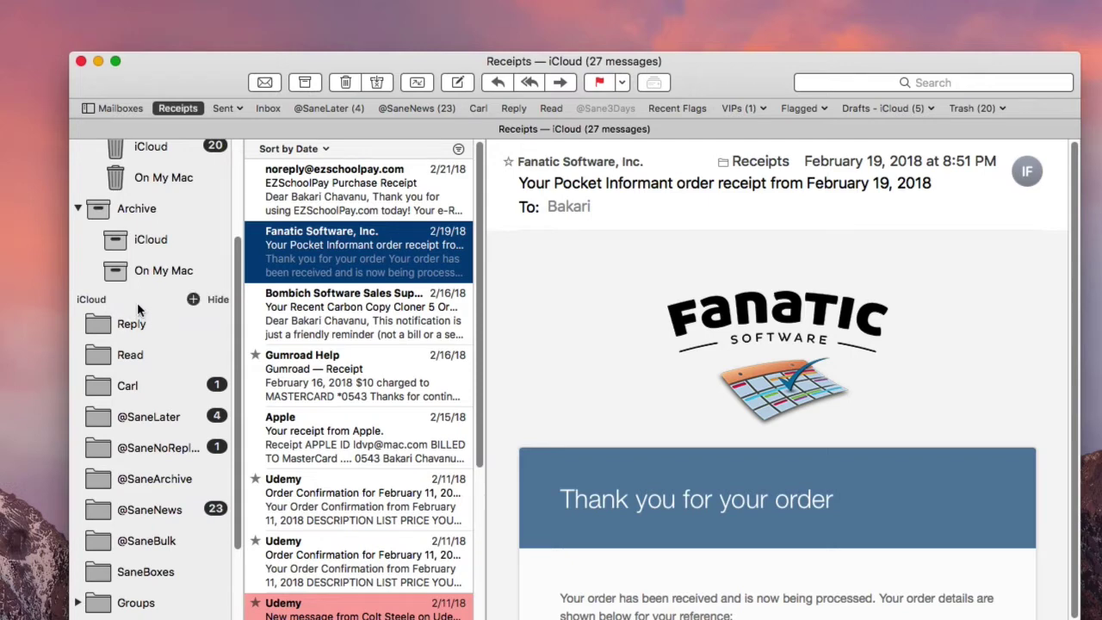
pyautogui.scroll(-15, 130, 298)
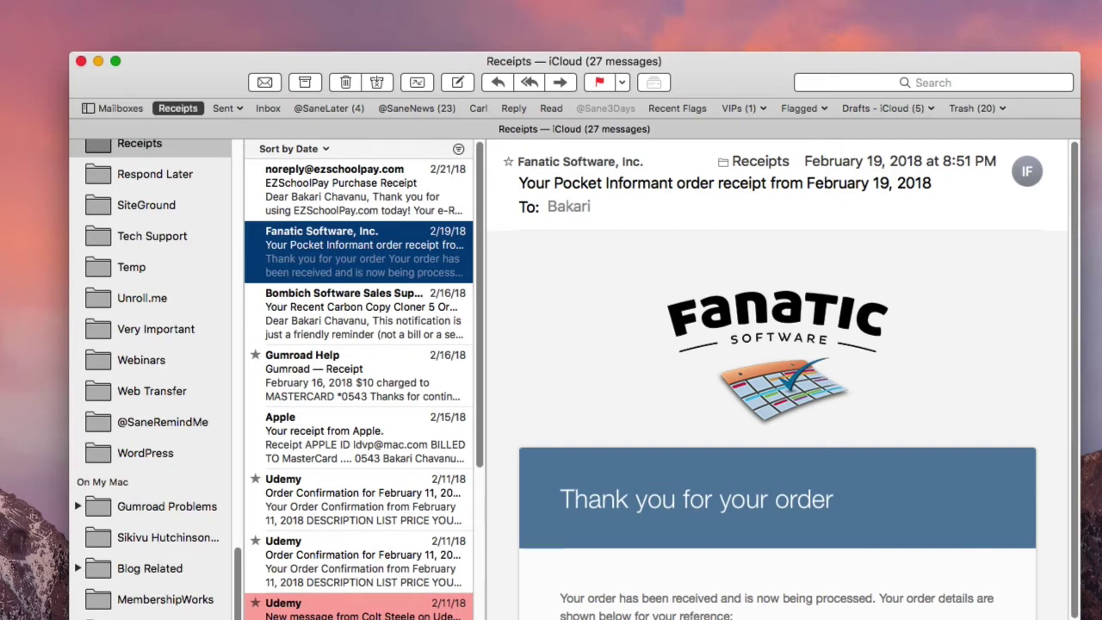
pyautogui.scroll(10, 151, 379)
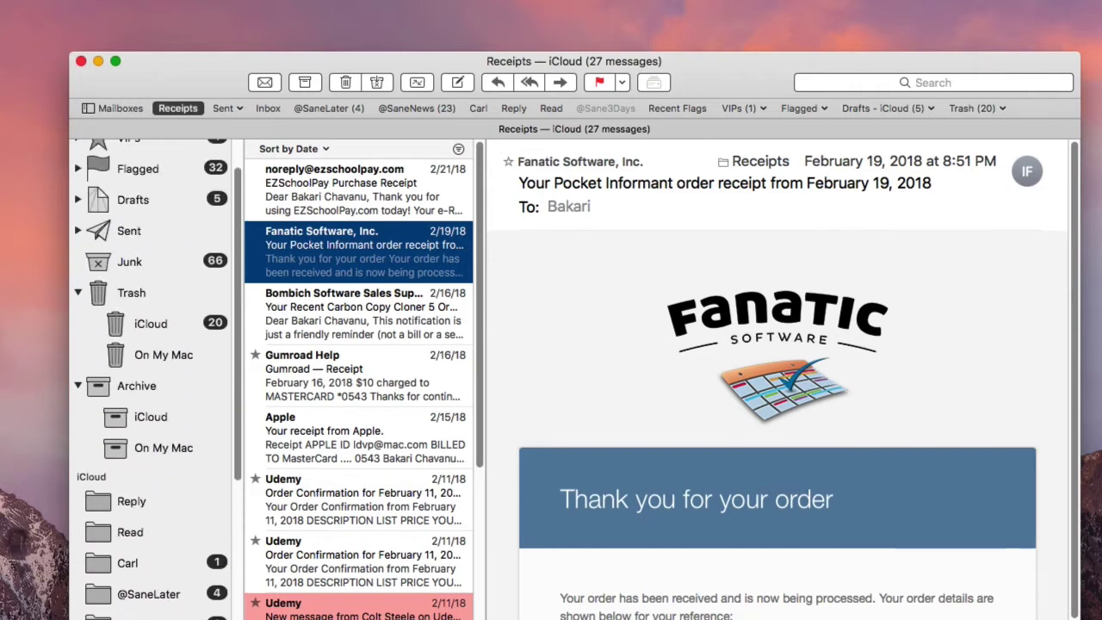
pyautogui.scroll(-10, 146, 500)
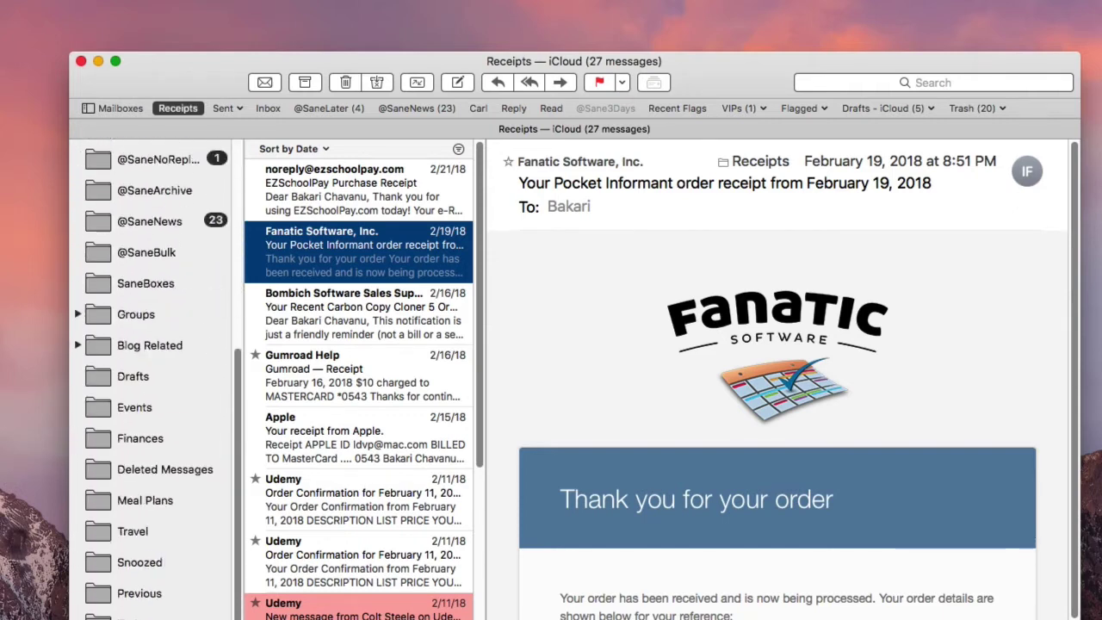
pyautogui.click(255, 354)
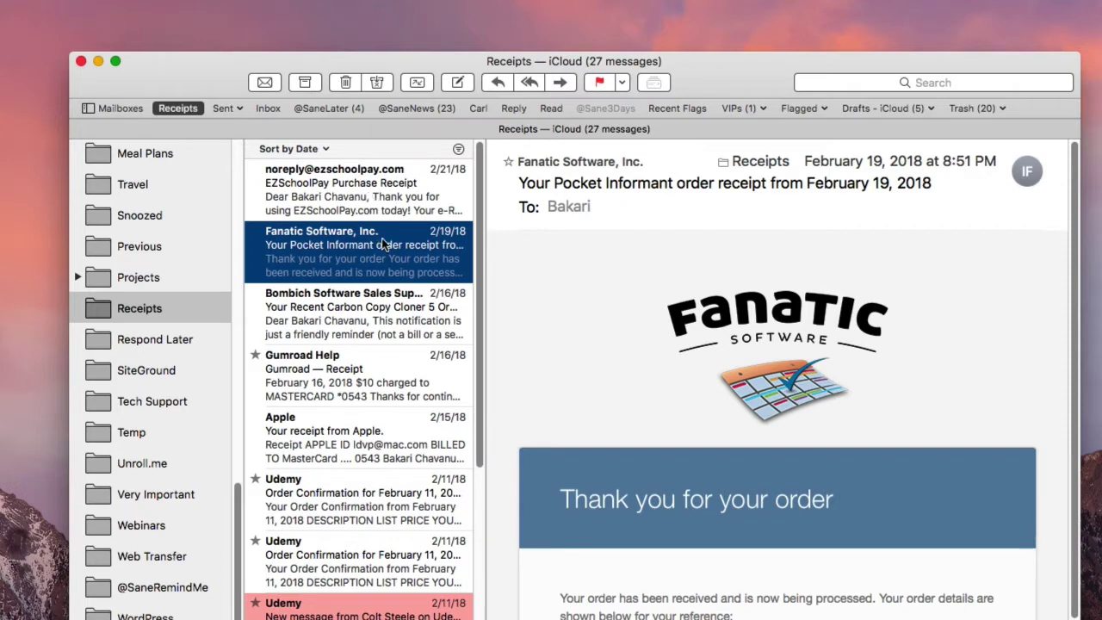
pyautogui.scroll(-2, 704, 295)
pyautogui.scroll(3, 704, 295)
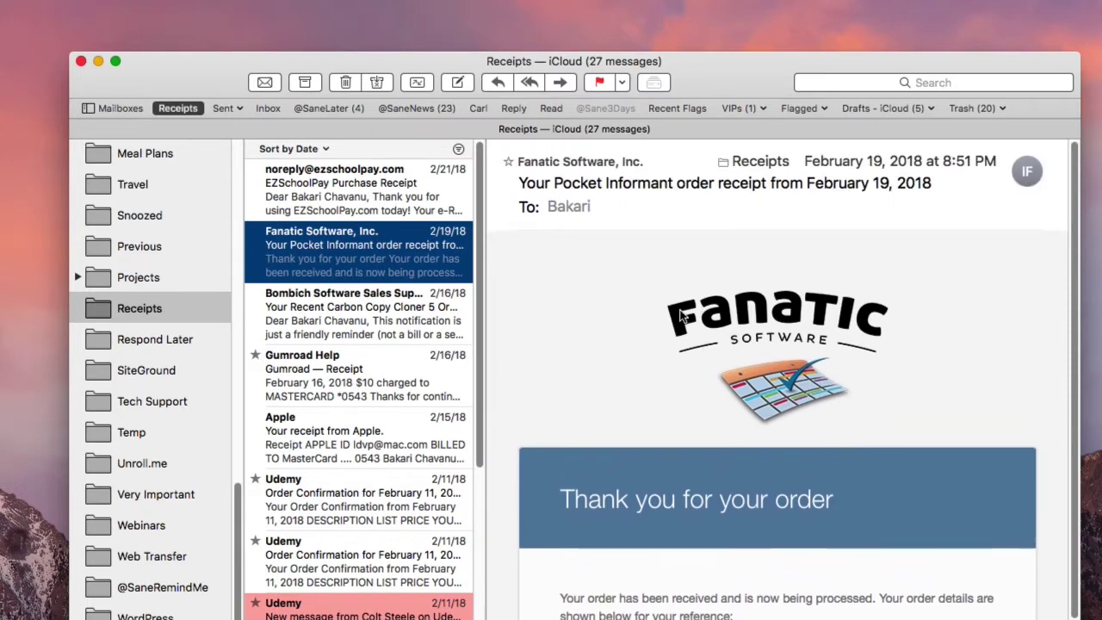
pyautogui.scroll(-1, 704, 295)
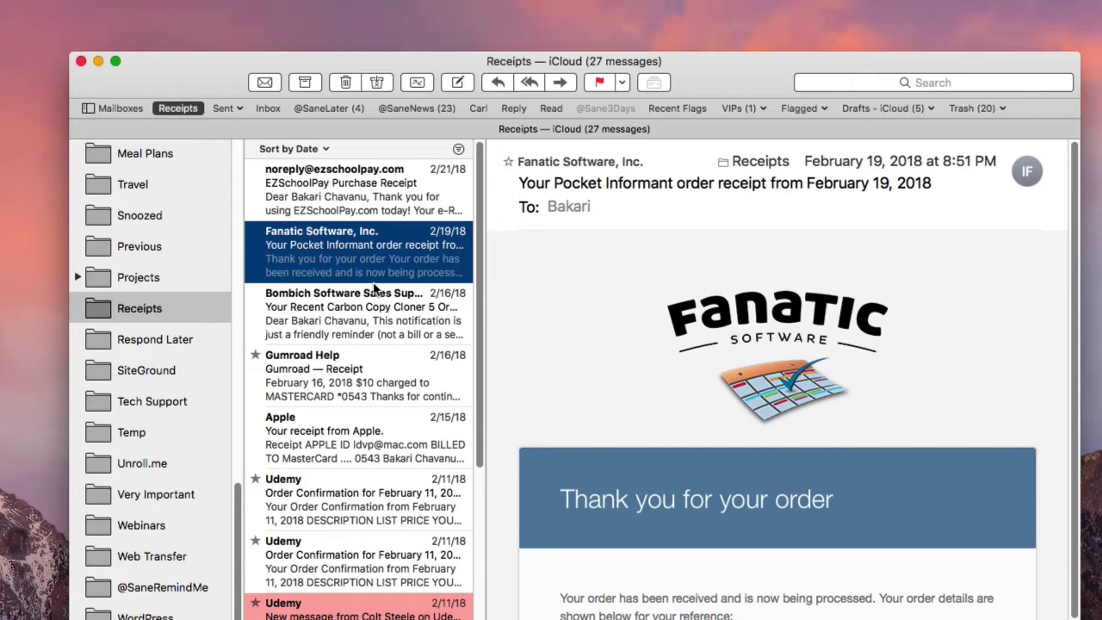
pyautogui.scroll(10, 176, 336)
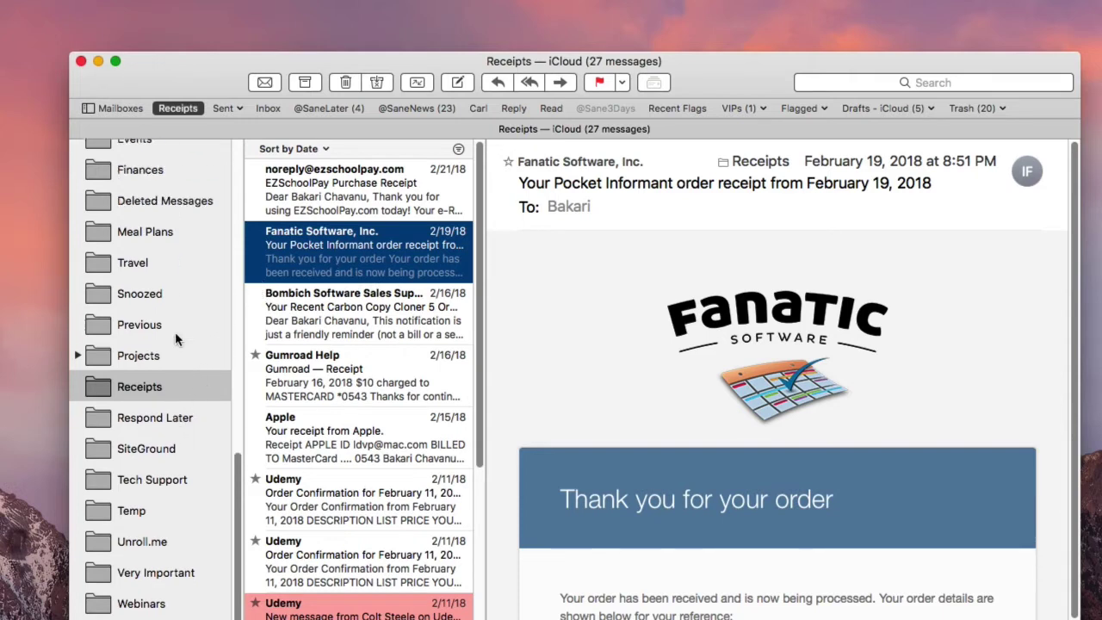
pyautogui.scroll(6, 176, 293)
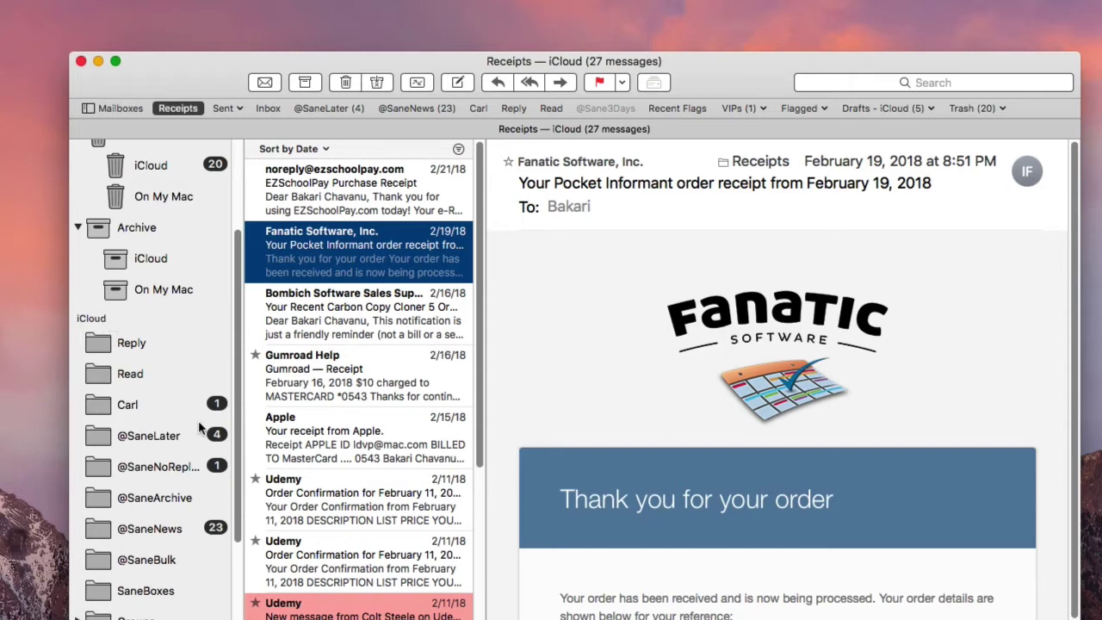
pyautogui.scroll(-10, 198, 420)
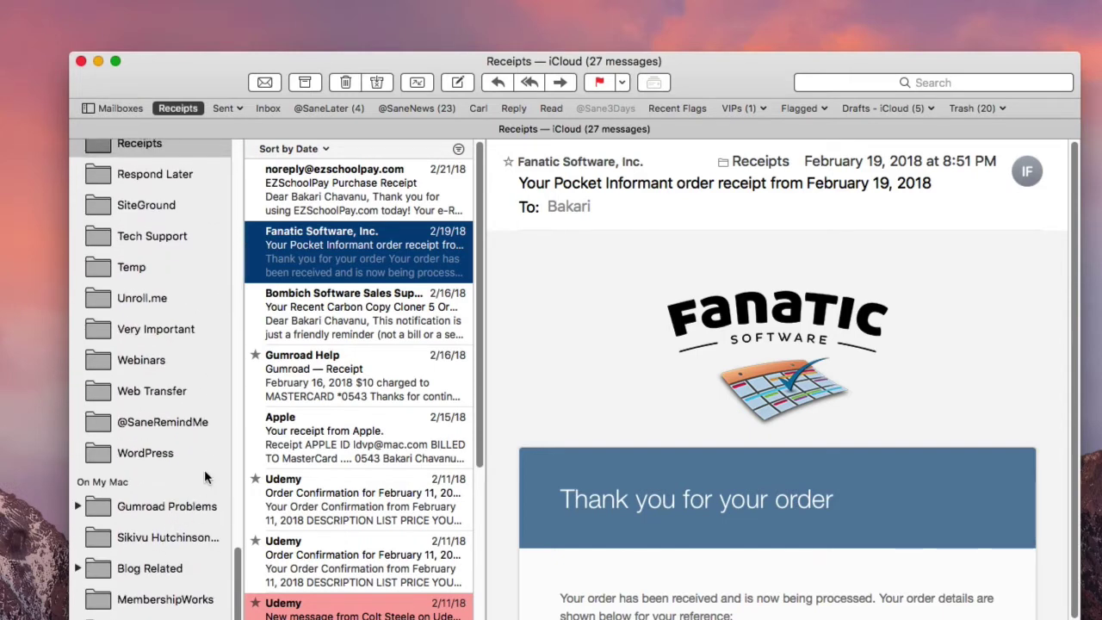
pyautogui.scroll(10, 191, 421)
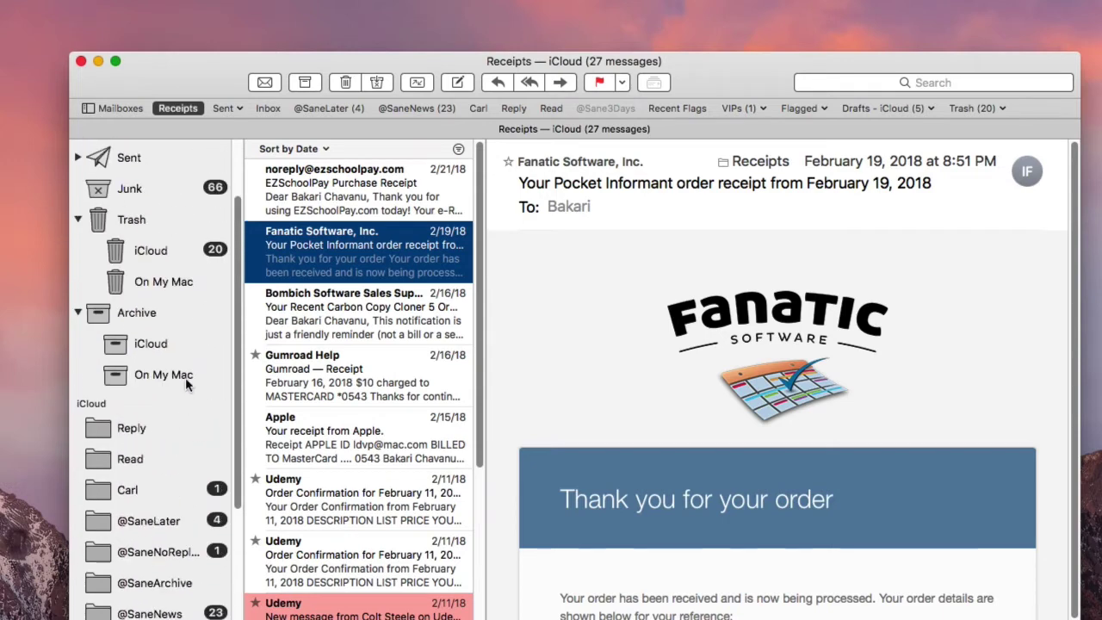
pyautogui.moveTo(164, 400)
pyautogui.scroll(-3, 175, 410)
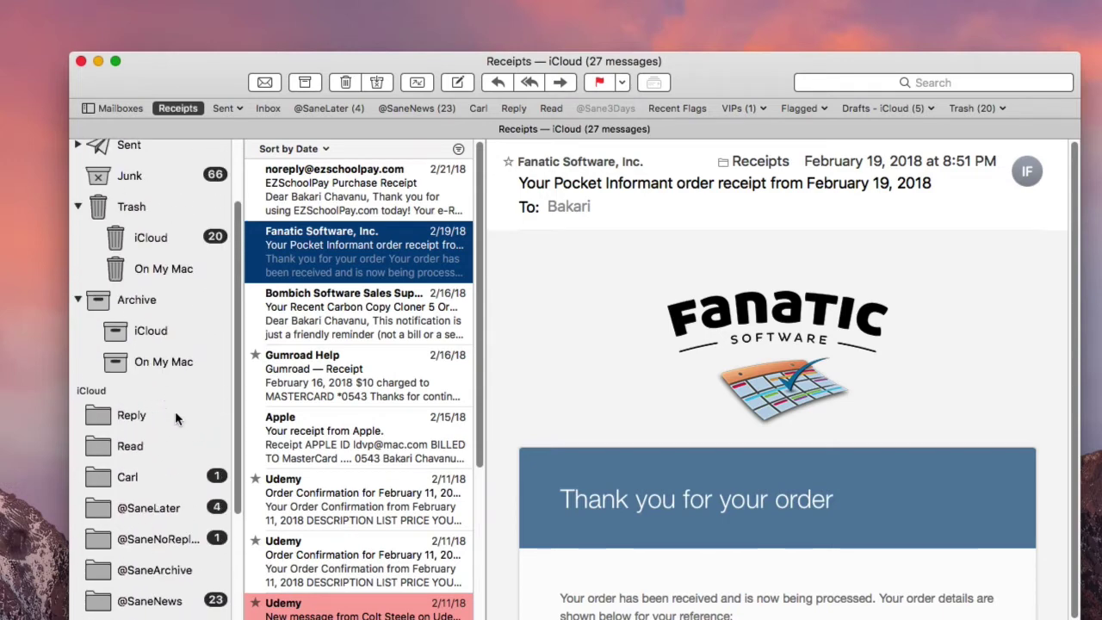
pyautogui.scroll(2, 174, 379)
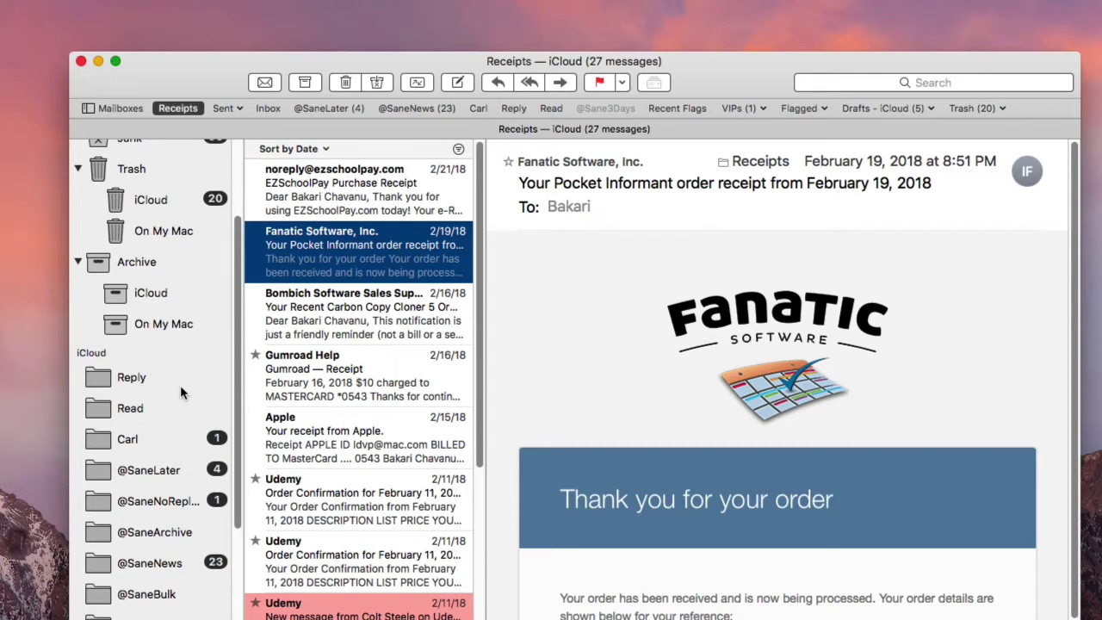
pyautogui.scroll(-1, 192, 404)
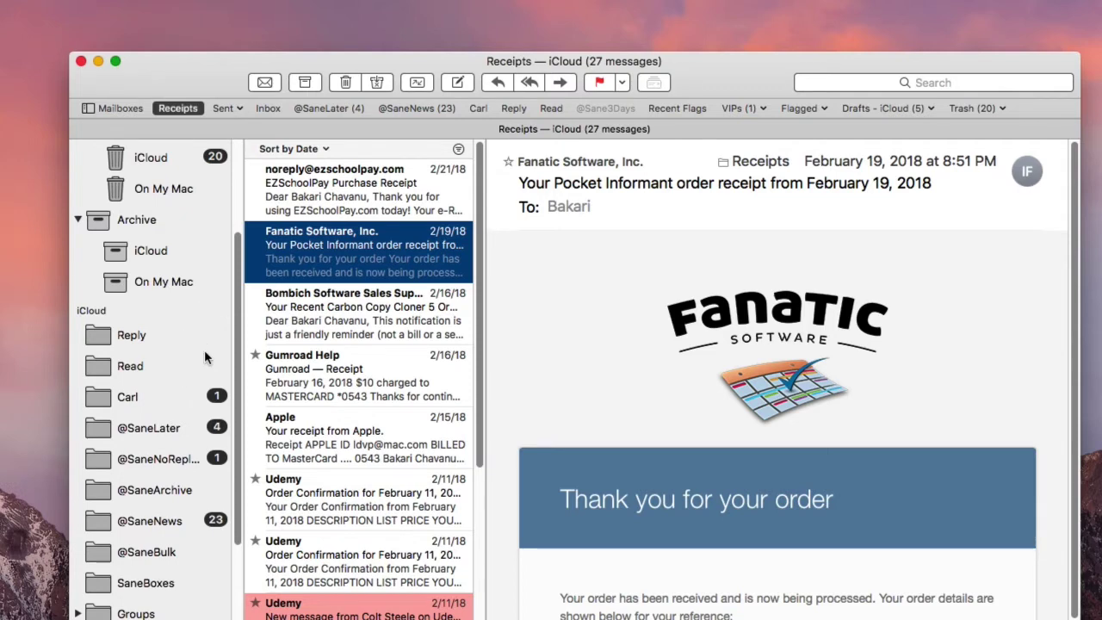
# Step: Start a new iCloud mailbox named 'Receipts', then abandon it
pyautogui.moveTo(208, 310)
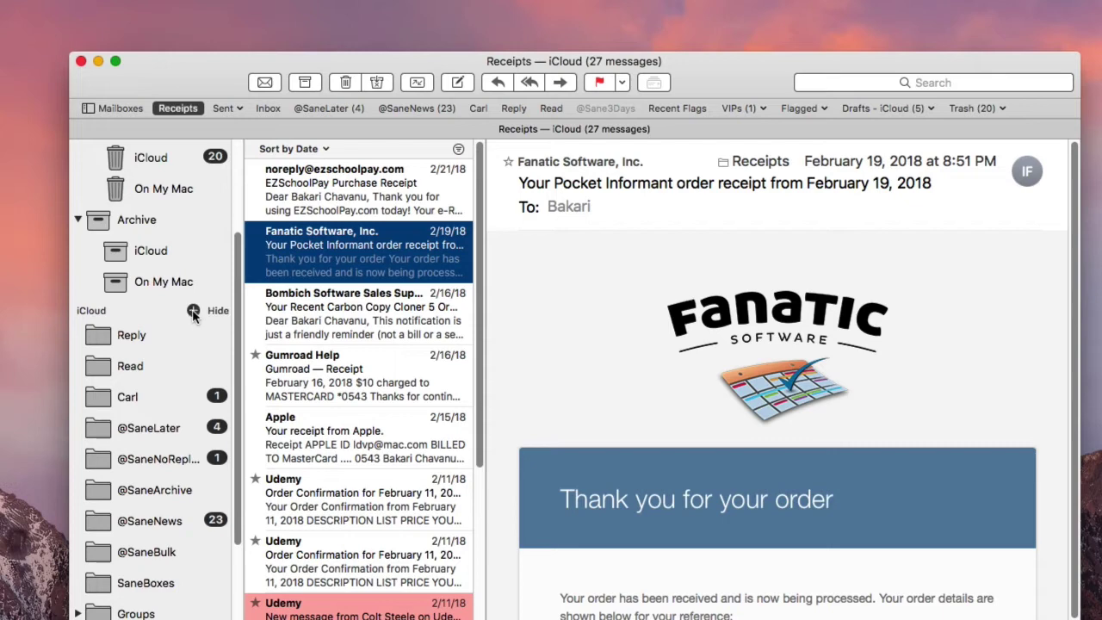
pyautogui.click(193, 311)
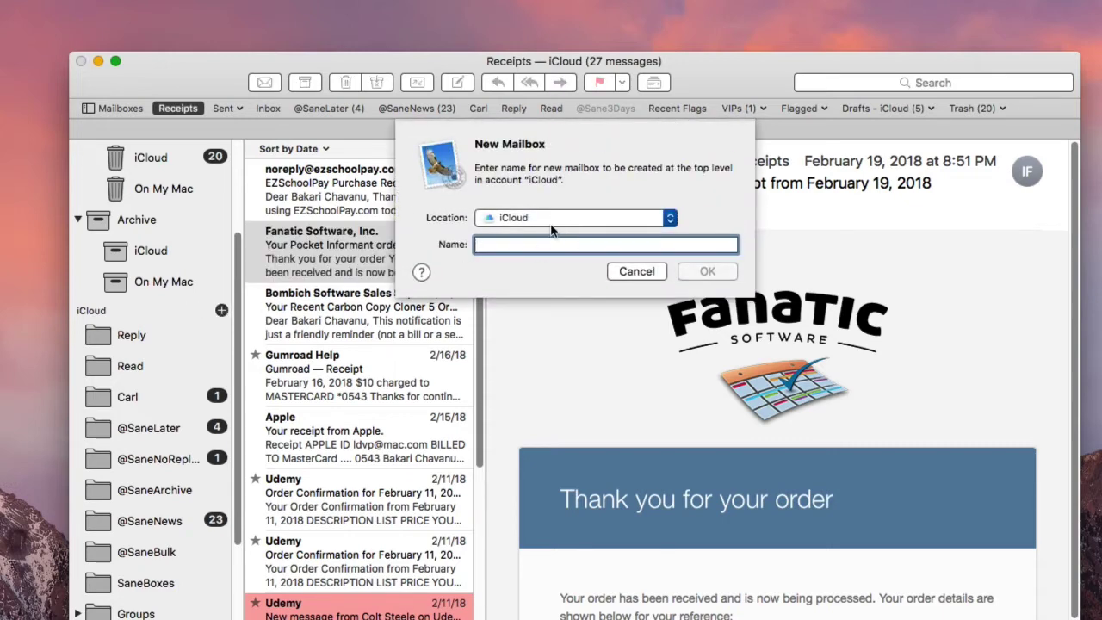
pyautogui.write('Rec')
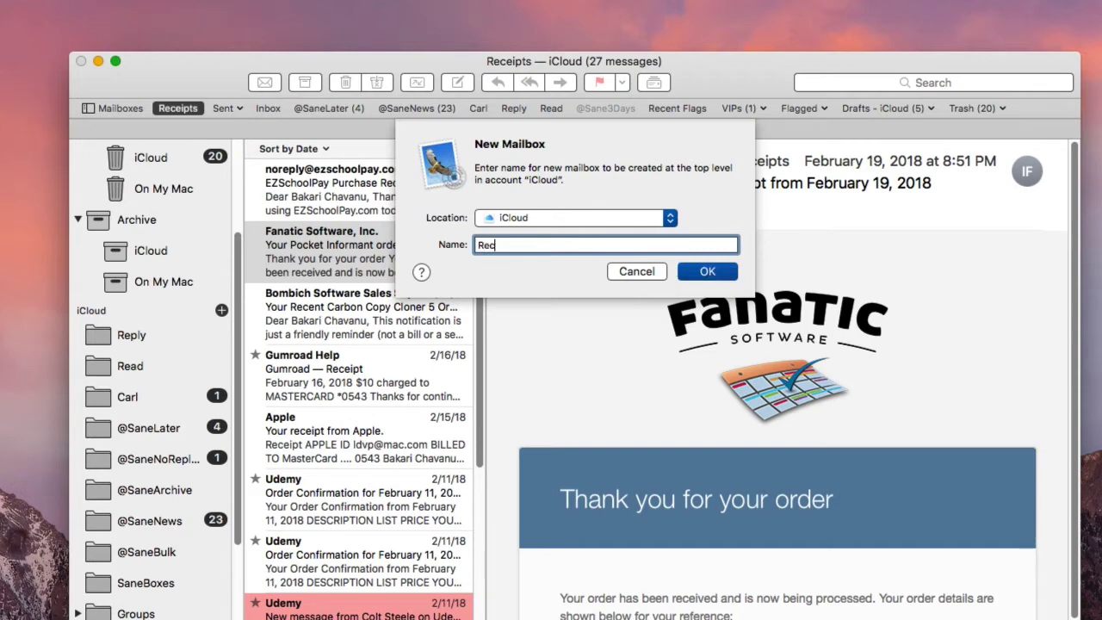
pyautogui.write('eipts')
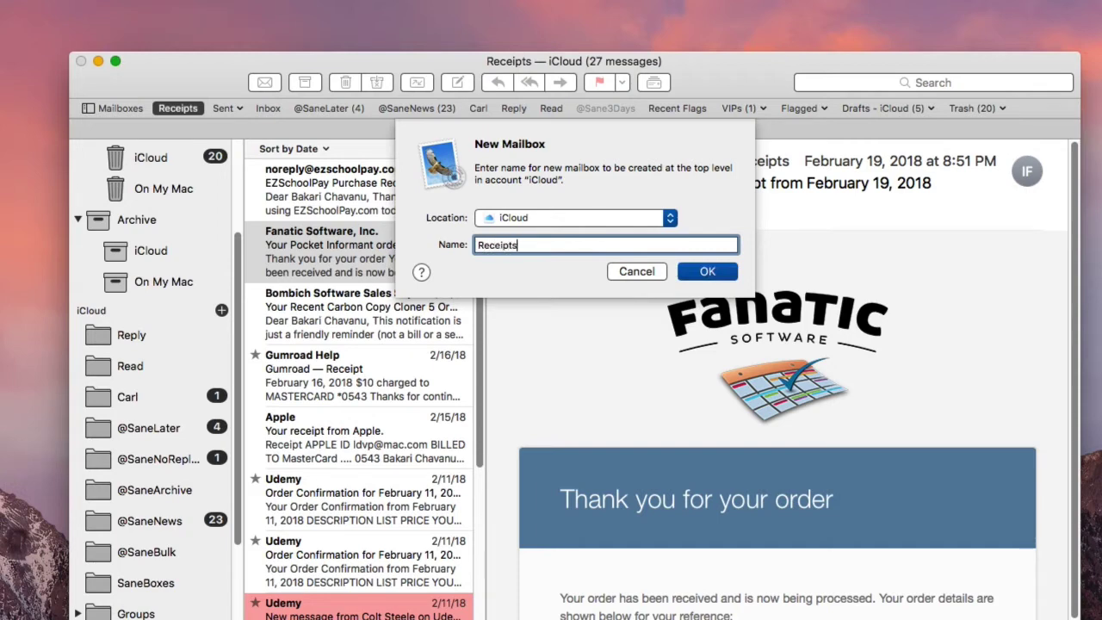
pyautogui.click(640, 273)
# Step: Open Mail's preferences from the app menu
pyautogui.rightClick(614, 206)
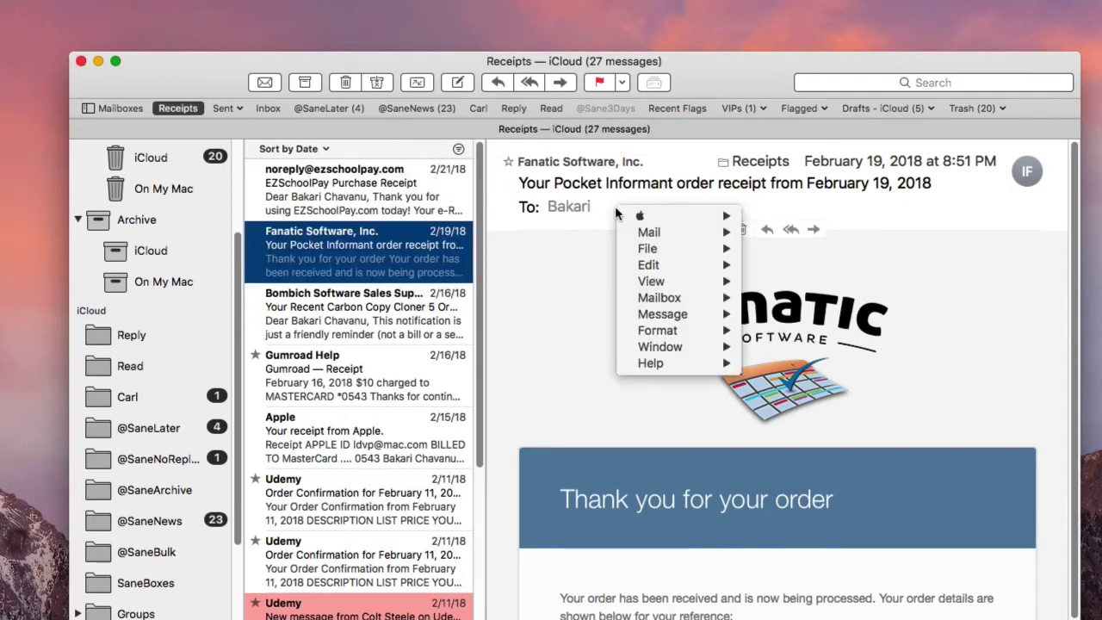
pyautogui.moveTo(658, 234)
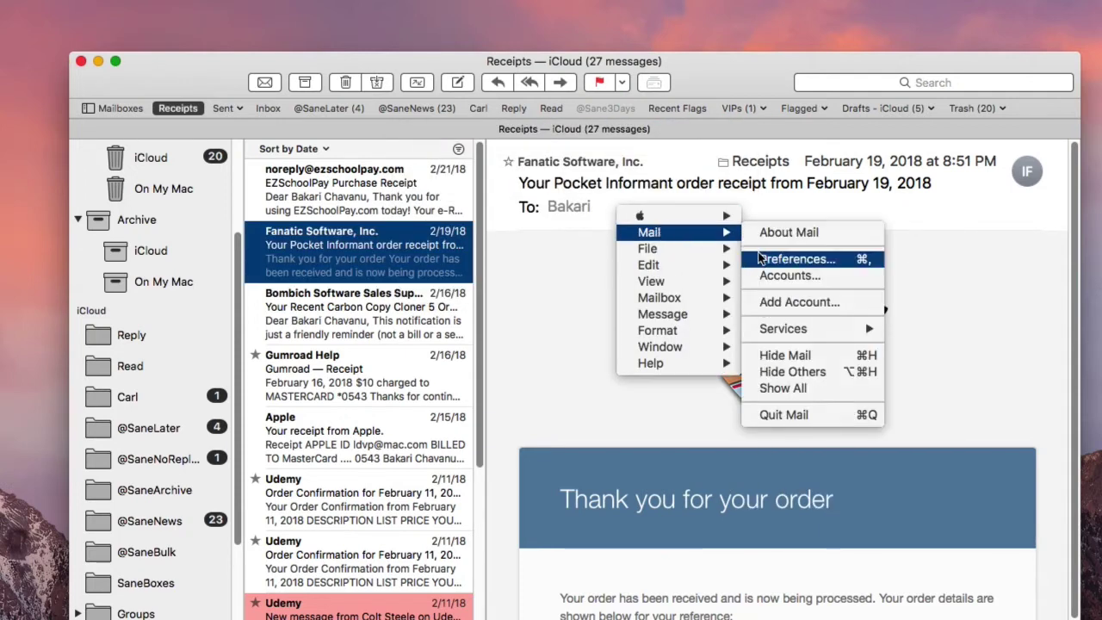
pyautogui.click(759, 256)
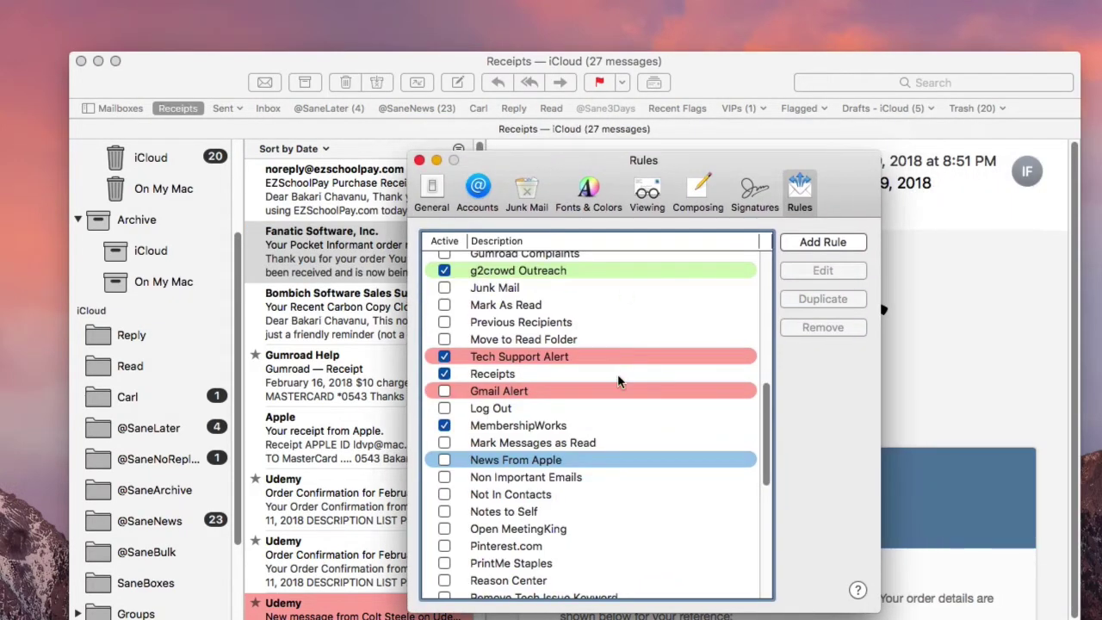
# Step: Select the existing Receipts rule in the Rules list and open it for editing
pyautogui.scroll(1, 613, 381)
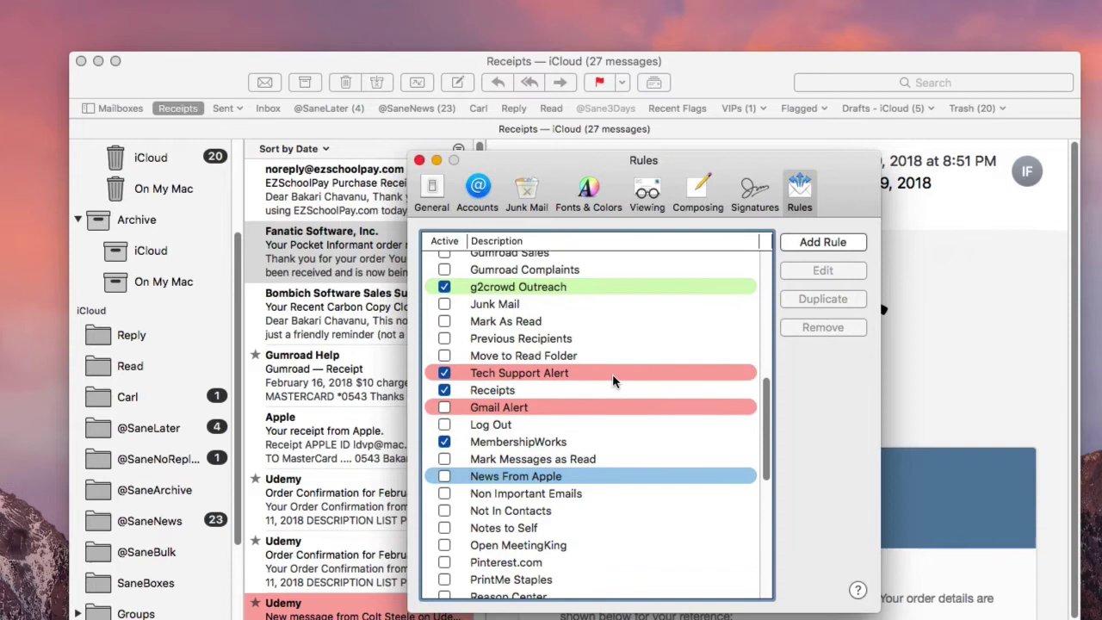
pyautogui.scroll(3, 637, 366)
pyautogui.scroll(-5, 643, 360)
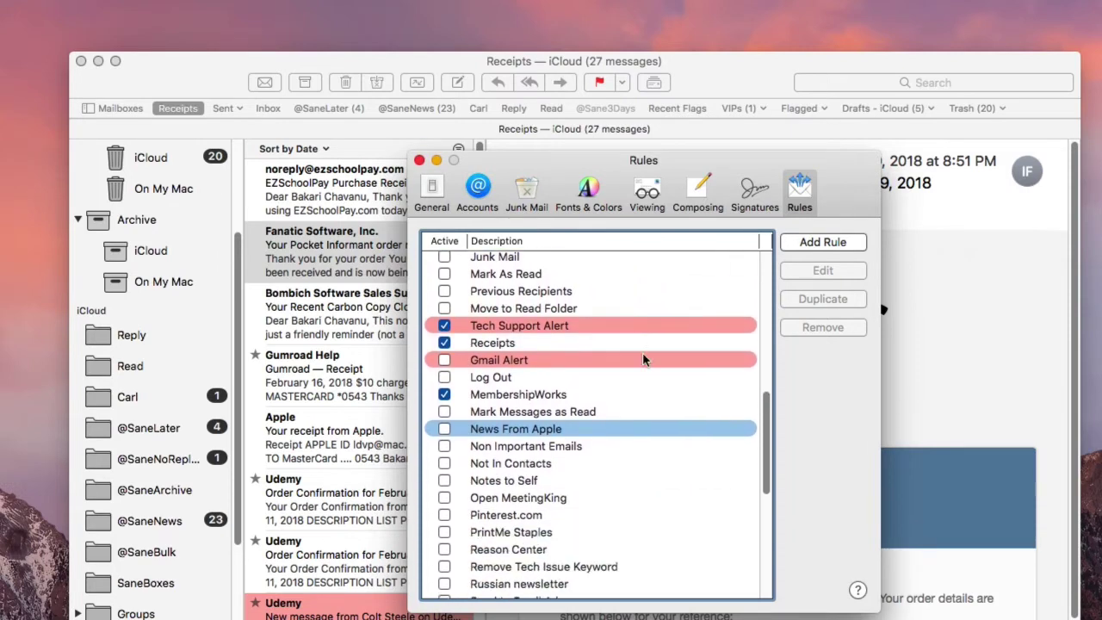
pyautogui.scroll(-10, 636, 362)
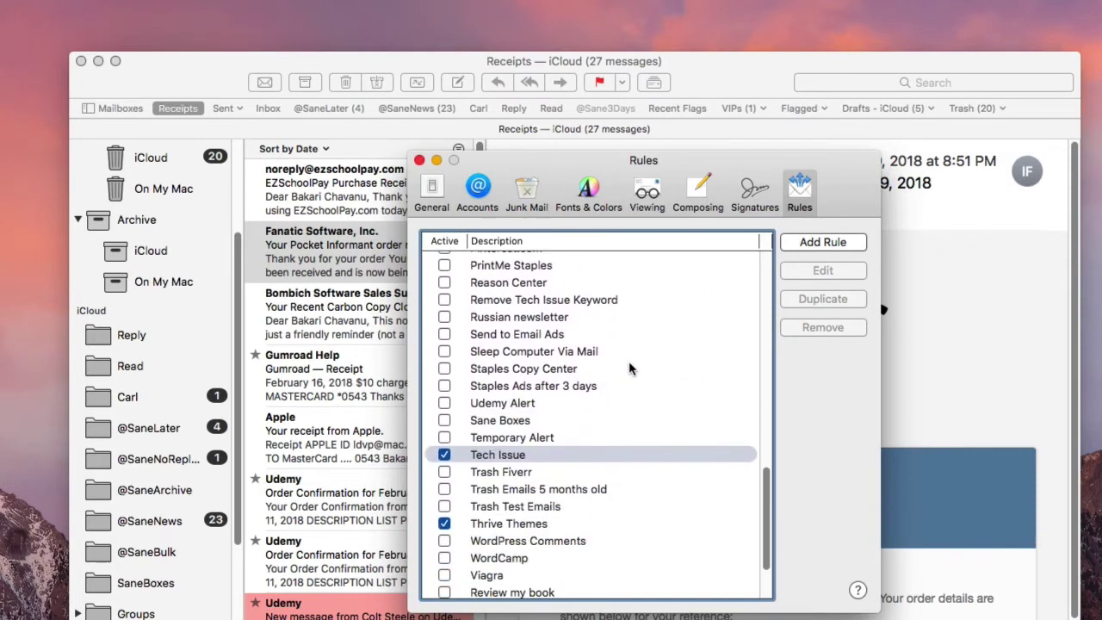
pyautogui.scroll(3, 603, 378)
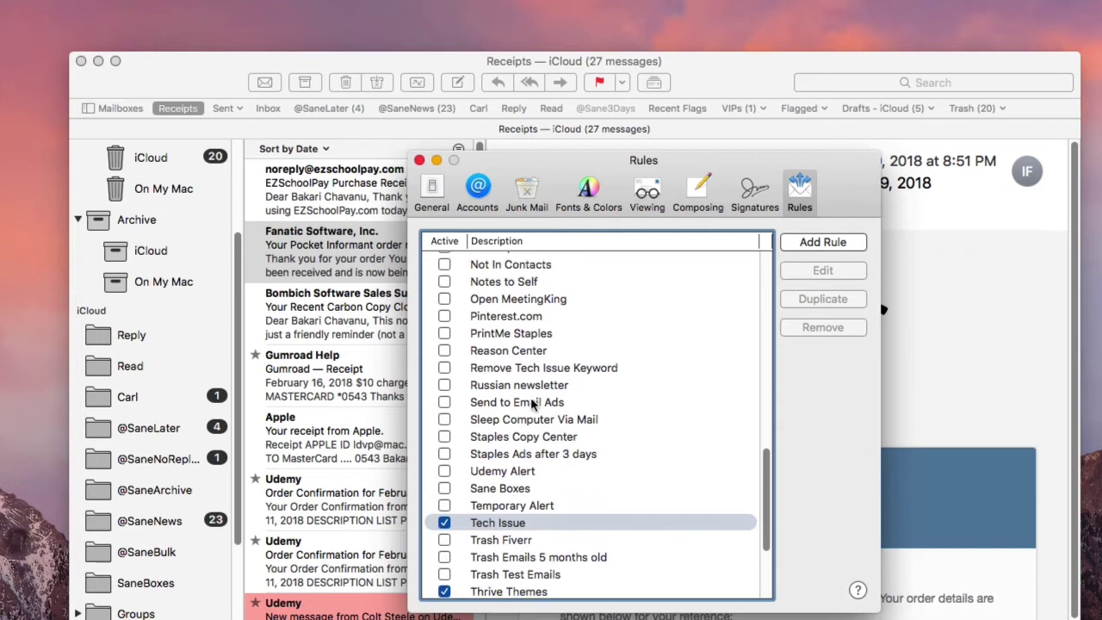
pyautogui.scroll(5, 533, 387)
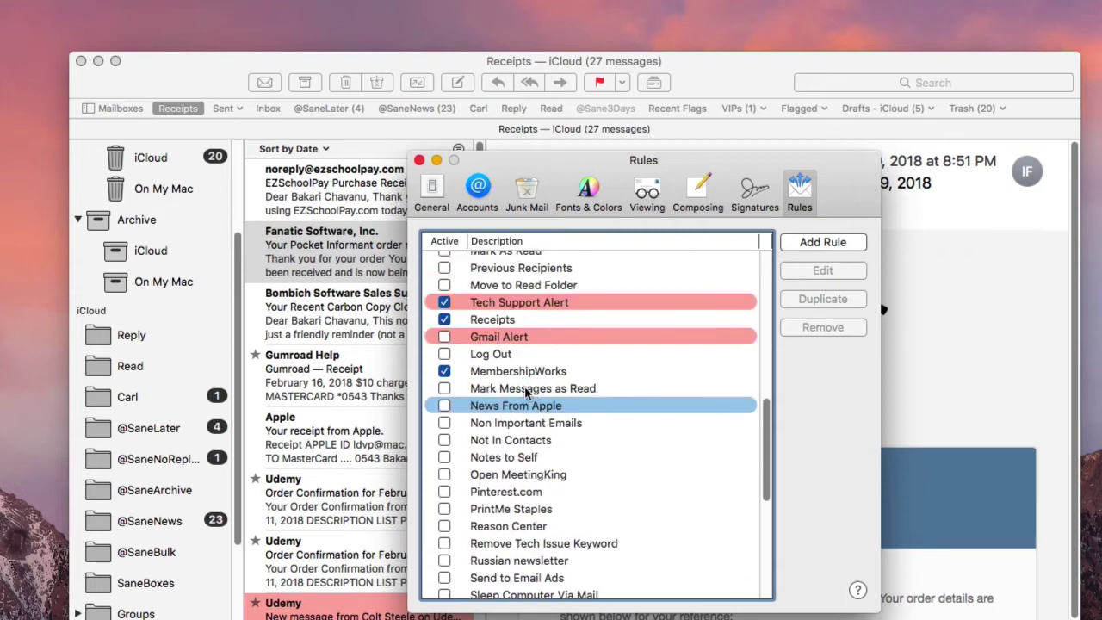
pyautogui.scroll(-2, 527, 392)
pyautogui.click(518, 284)
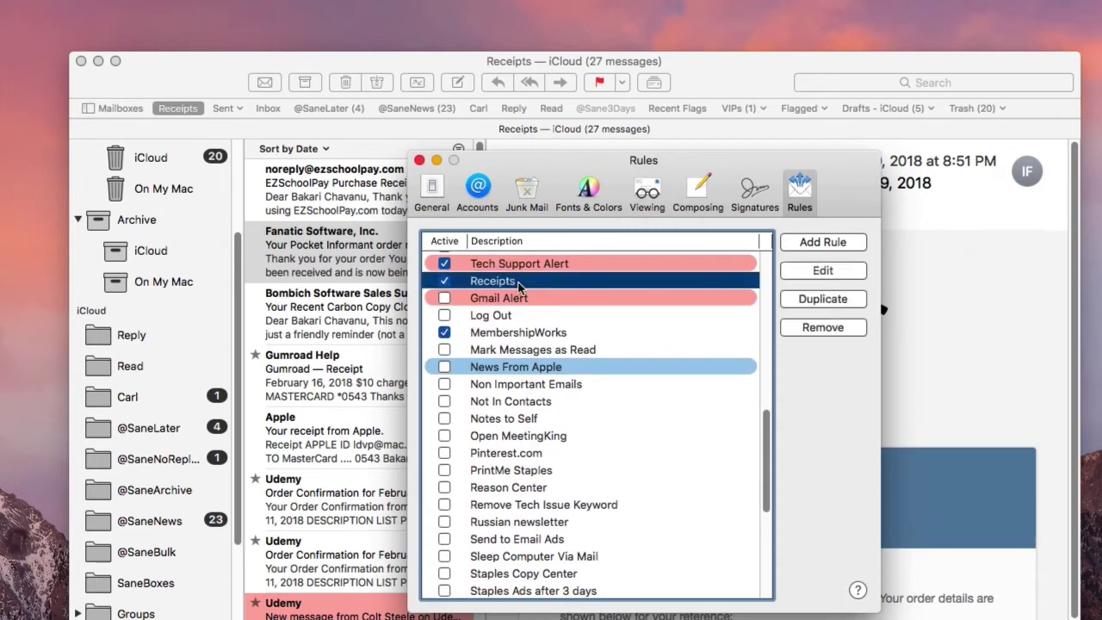
pyautogui.scroll(5, 551, 361)
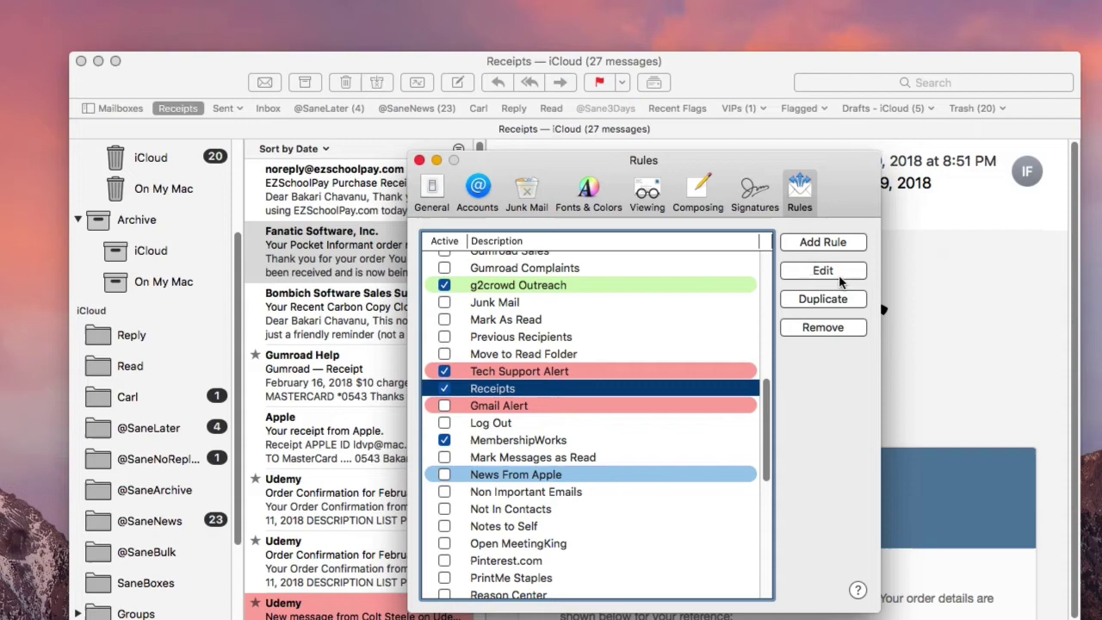
pyautogui.click(821, 270)
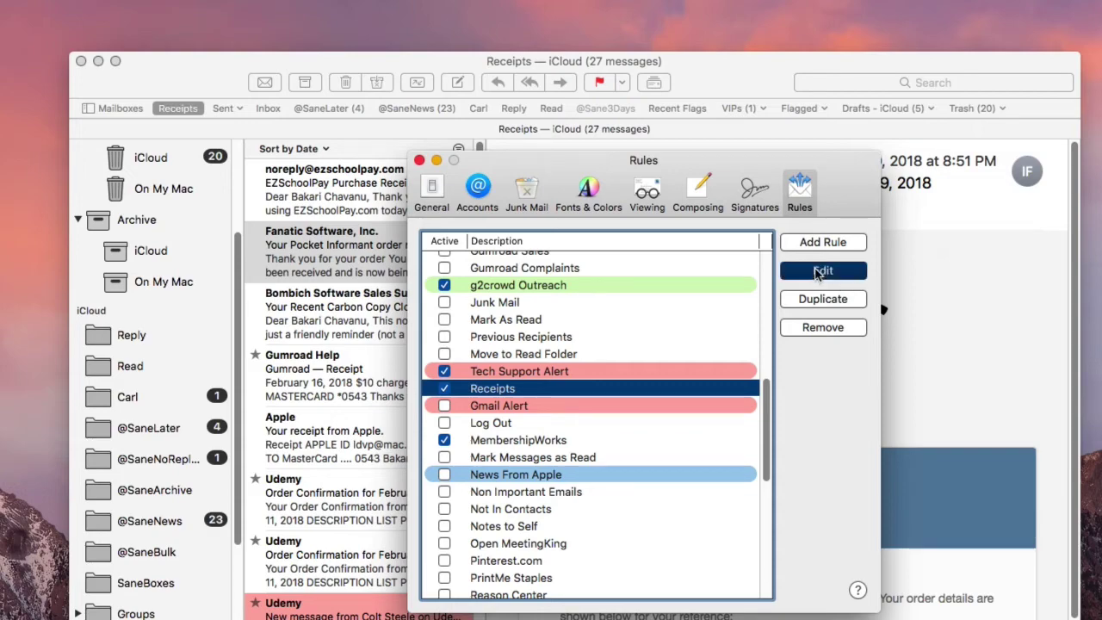
pyautogui.moveTo(753, 159); pyautogui.dragTo(700, 157)
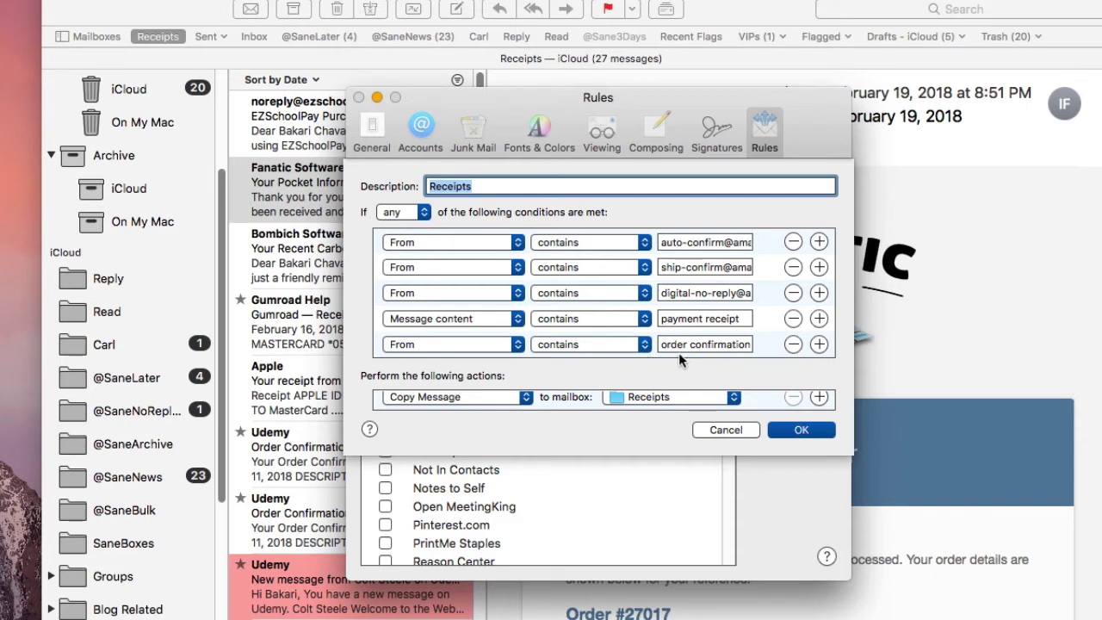
# Step: Switch the last condition from From to Message content, adding and then removing an extra From row
pyautogui.click(460, 347)
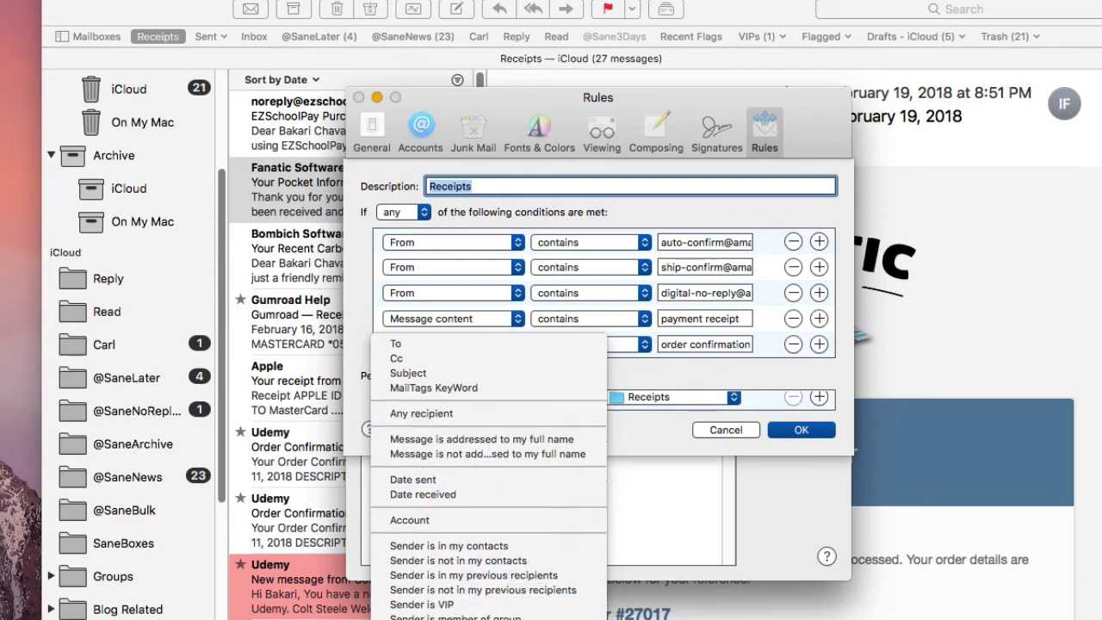
pyautogui.click(431, 606)
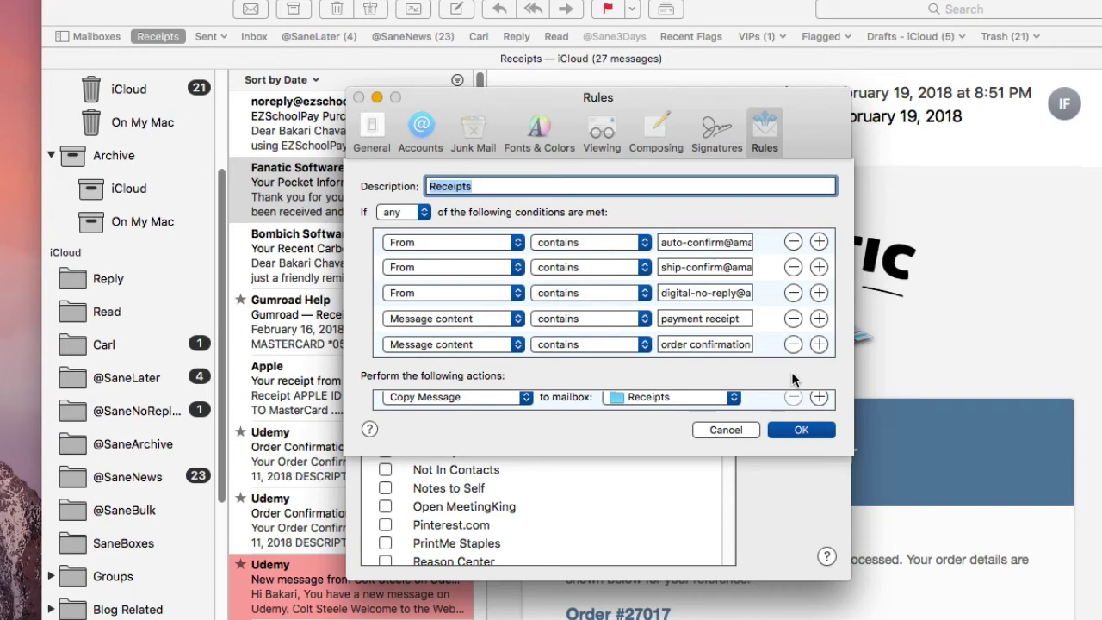
pyautogui.click(819, 344)
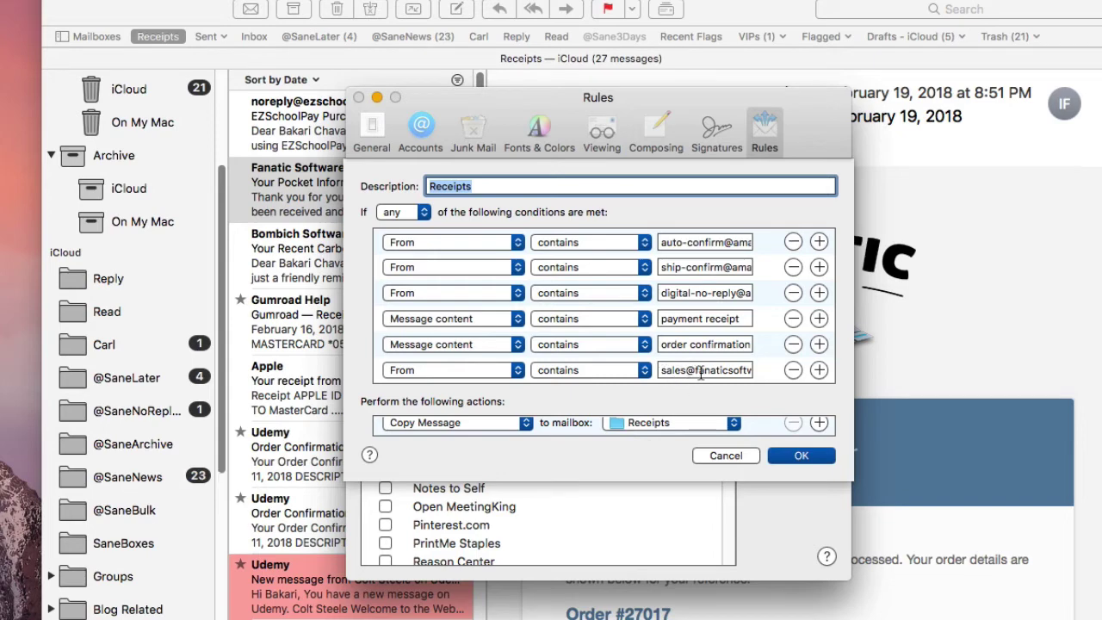
pyautogui.click(793, 369)
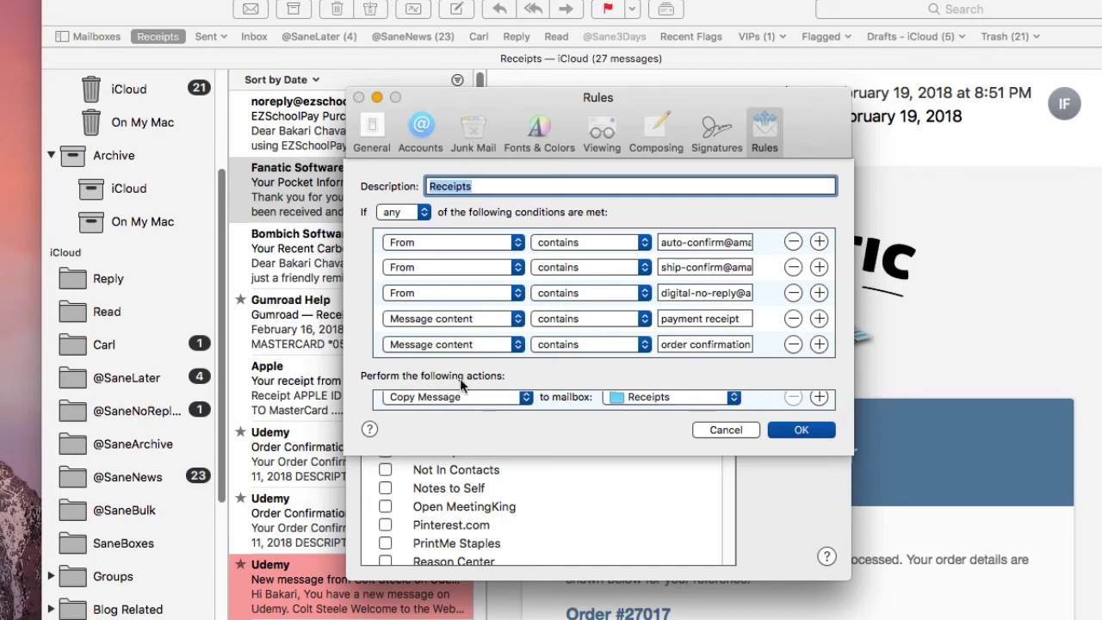
pyautogui.click(482, 398)
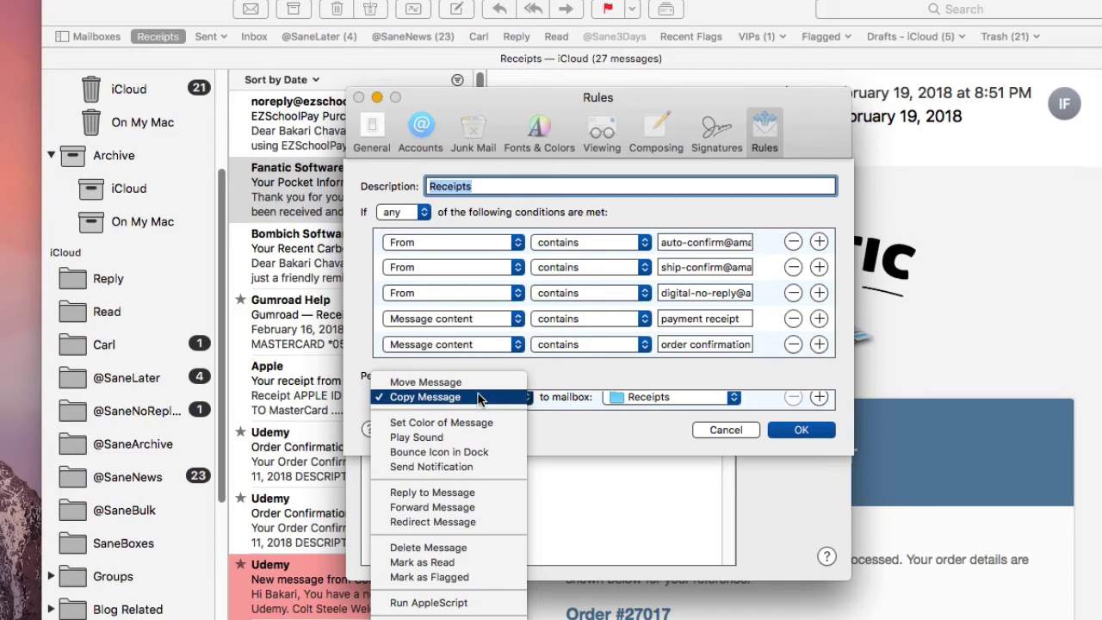
pyautogui.click(477, 397)
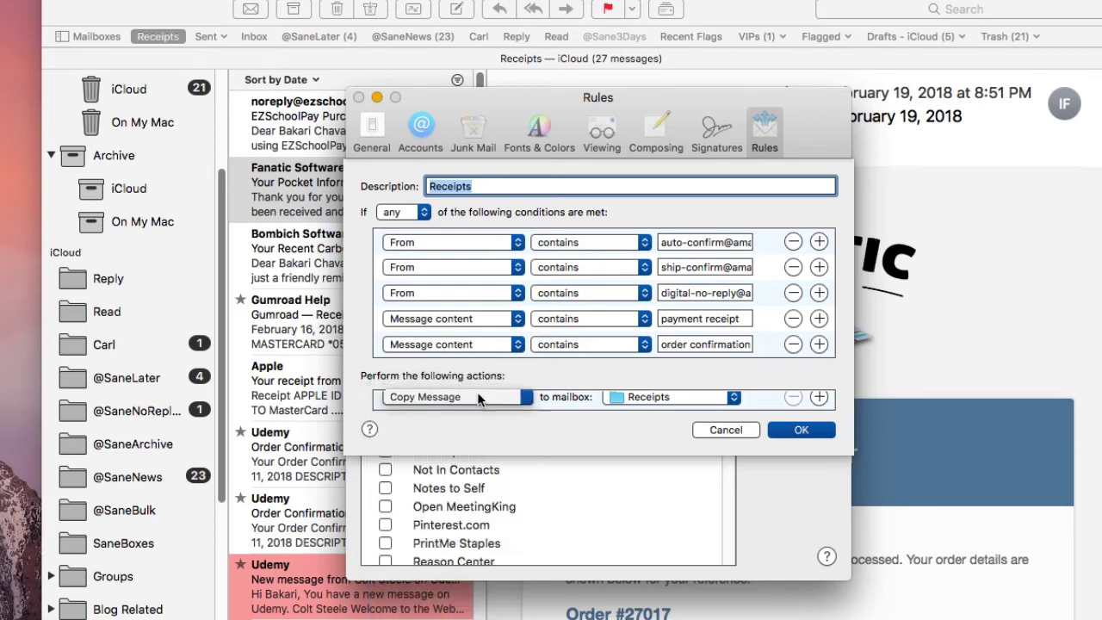
pyautogui.click(647, 397)
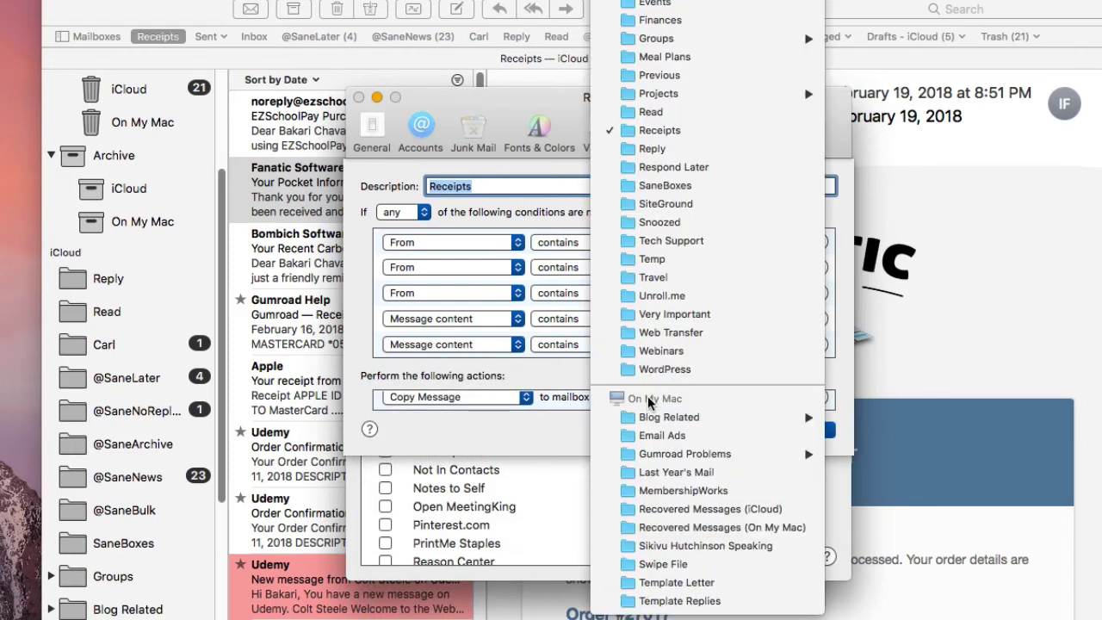
pyautogui.click(677, 131)
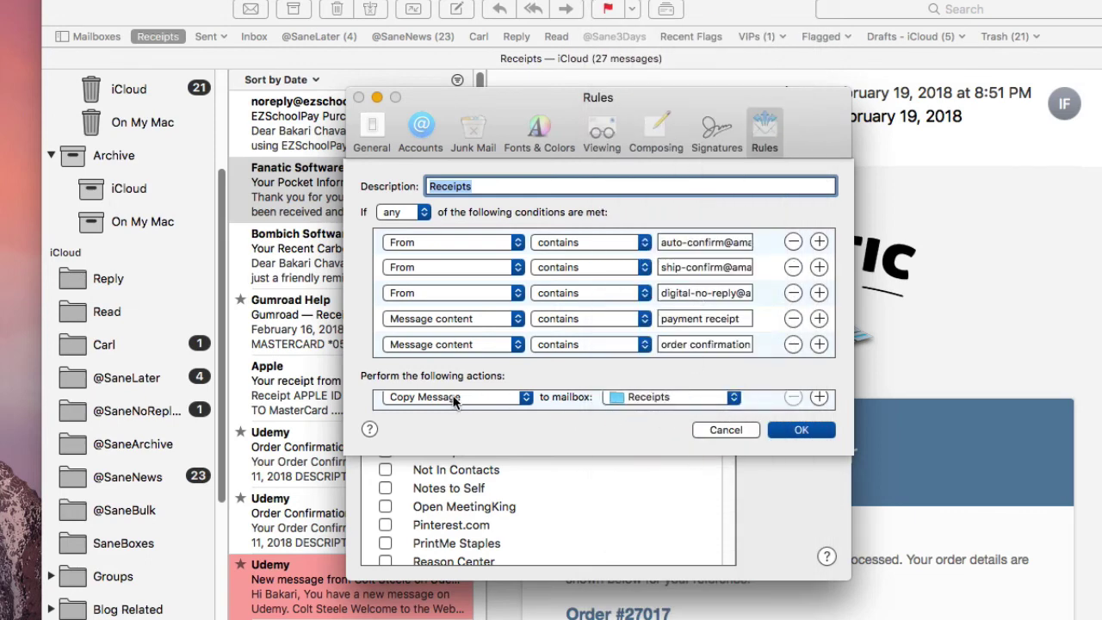
pyautogui.click(798, 431)
# Step: Save the Receipts rule with OK, apply the rules to existing messages, and move the Rules window aside
pyautogui.click(803, 431)
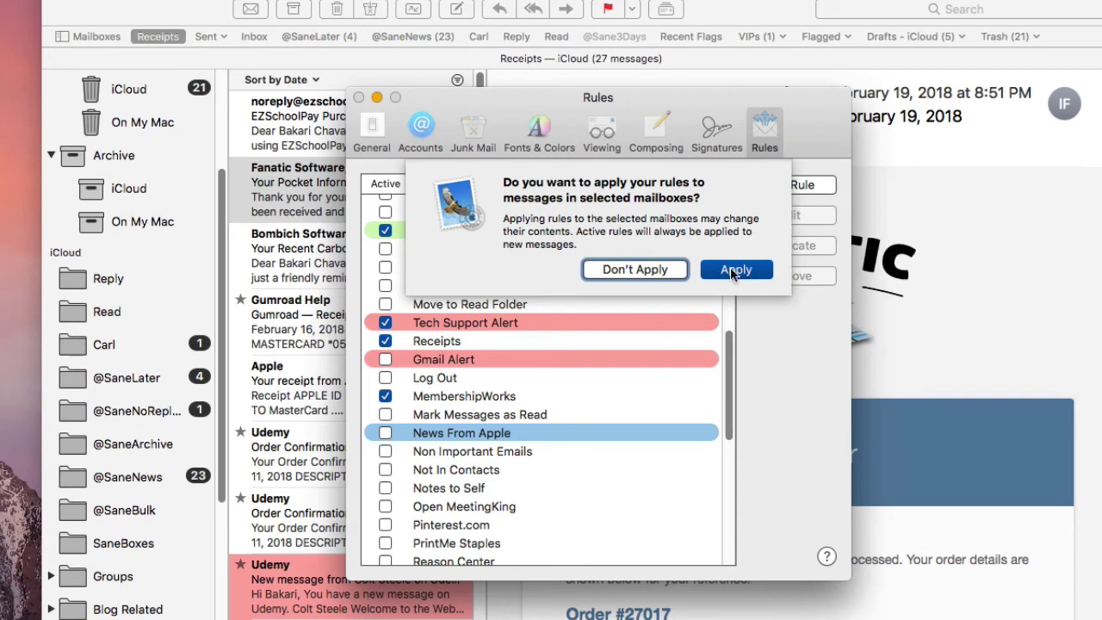
pyautogui.click(735, 270)
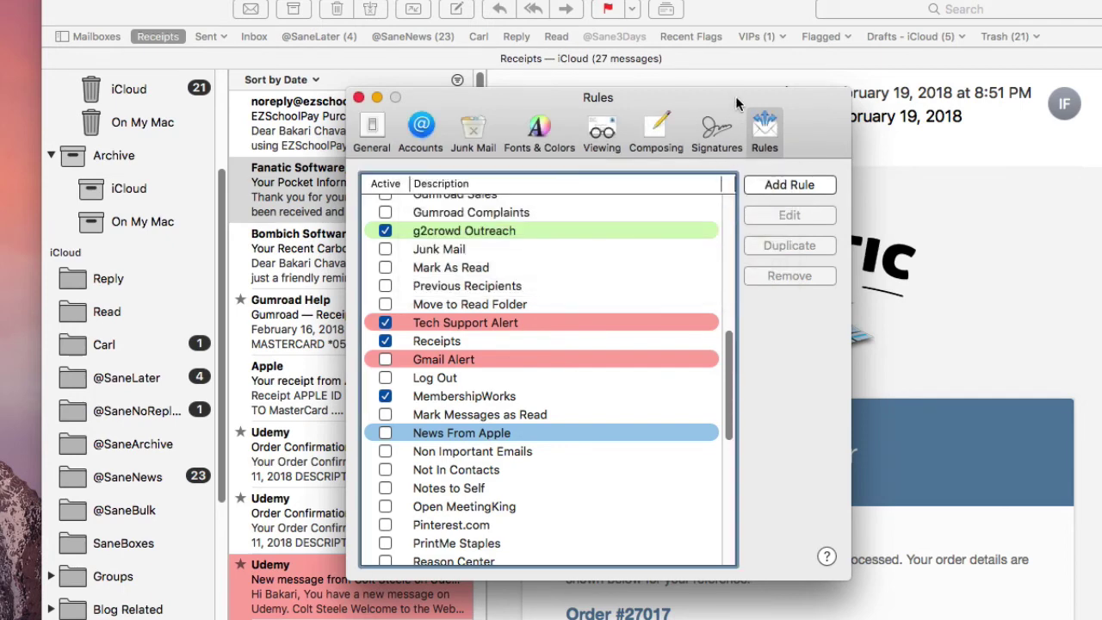
pyautogui.moveTo(735, 96); pyautogui.dragTo(1101, 107)
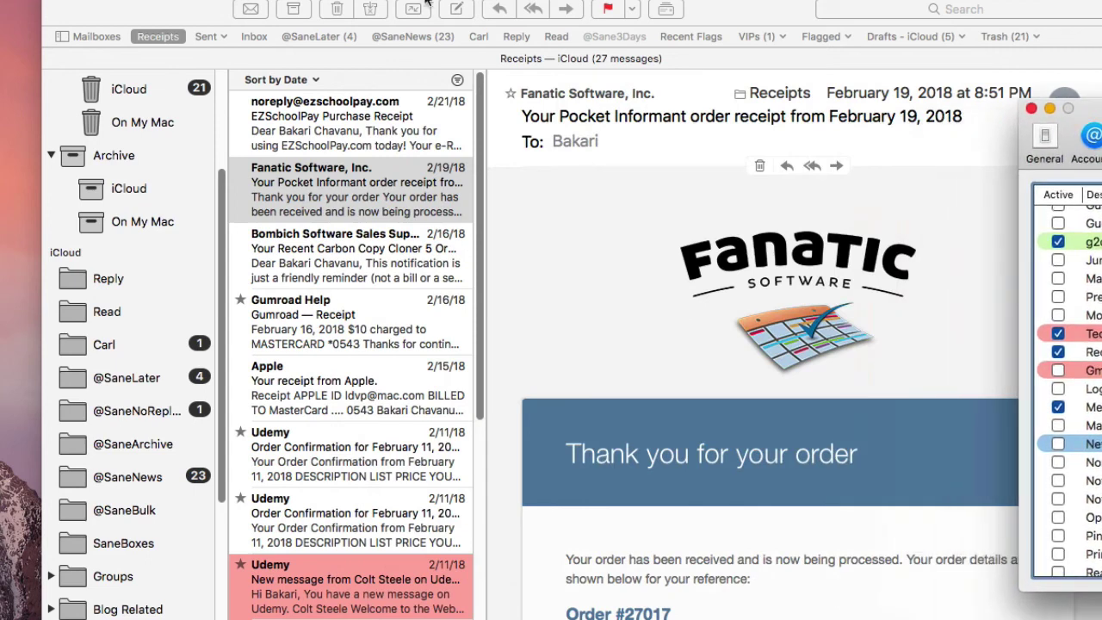
# Step: Send a test email with subject Test and body 'Order confirmation'
pyautogui.click(141, 3)
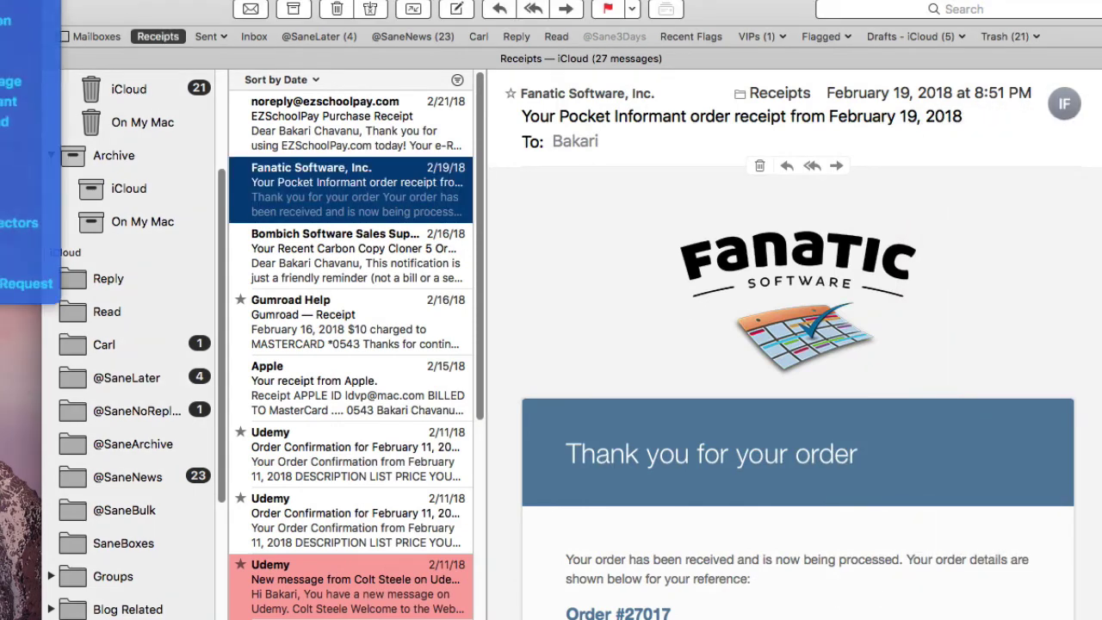
pyautogui.click(8, 100)
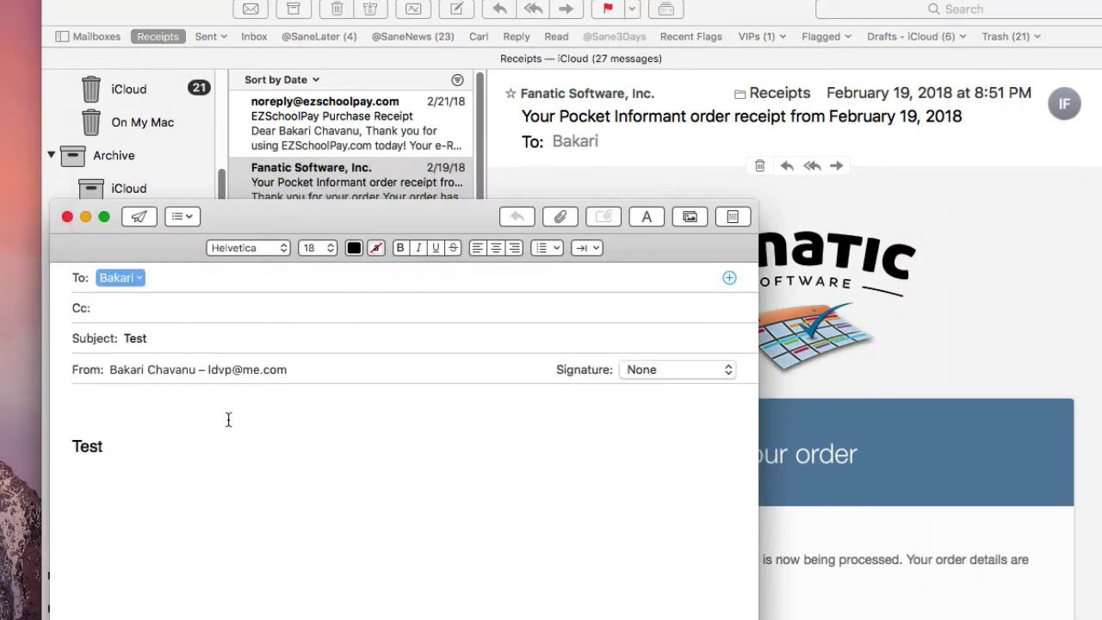
pyautogui.click(102, 406)
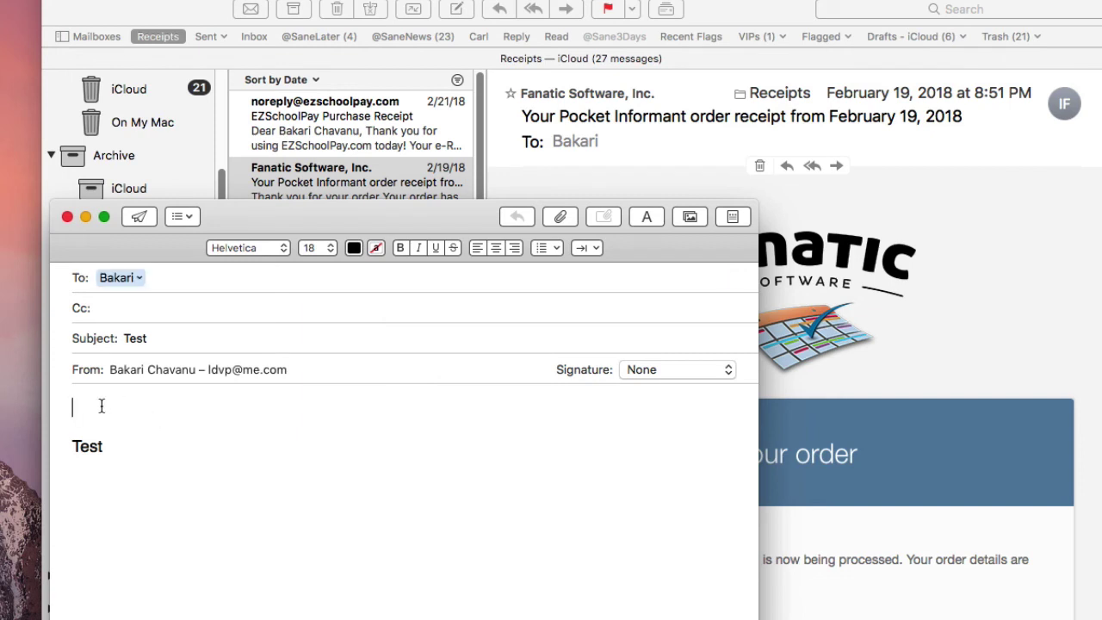
pyautogui.write('O')
pyautogui.press('BackSpace')
pyautogui.write('Order con')
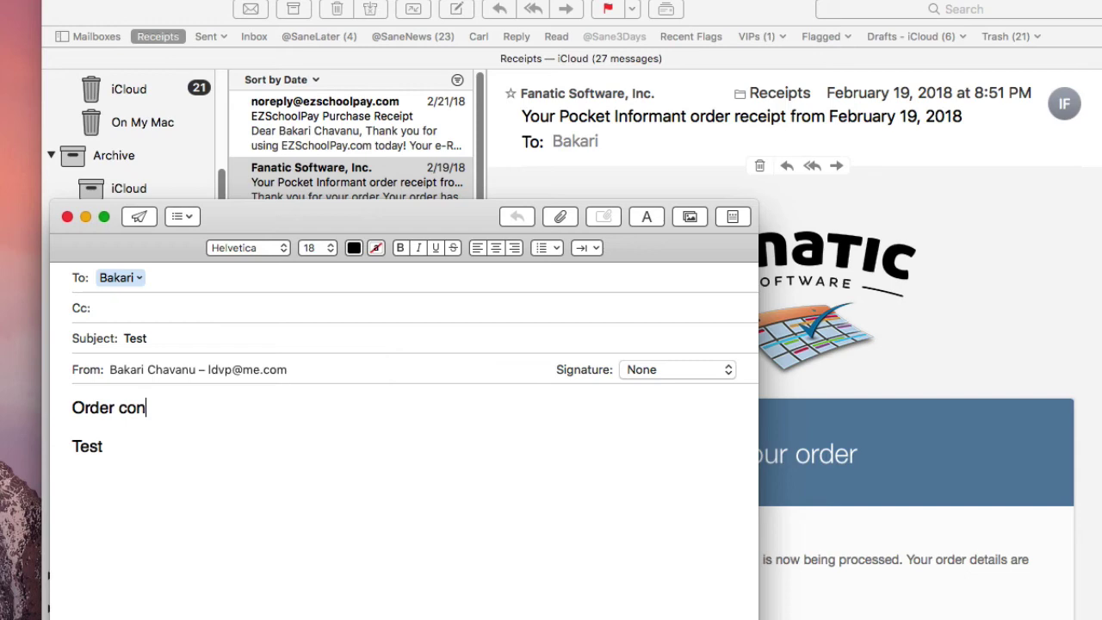
pyautogui.write('firmation')
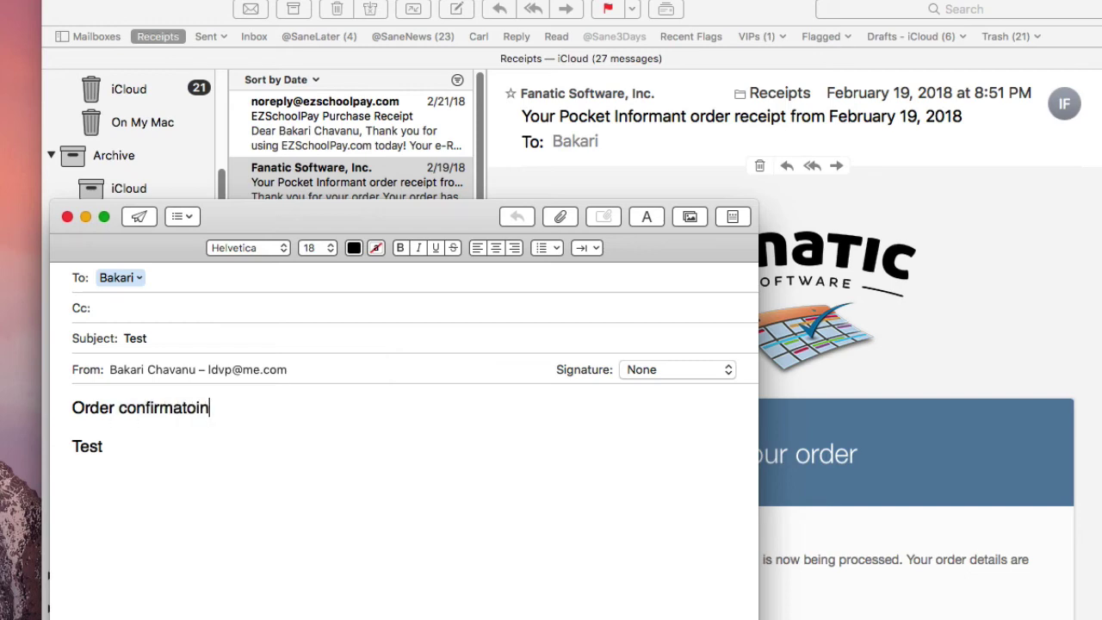
pyautogui.click(139, 216)
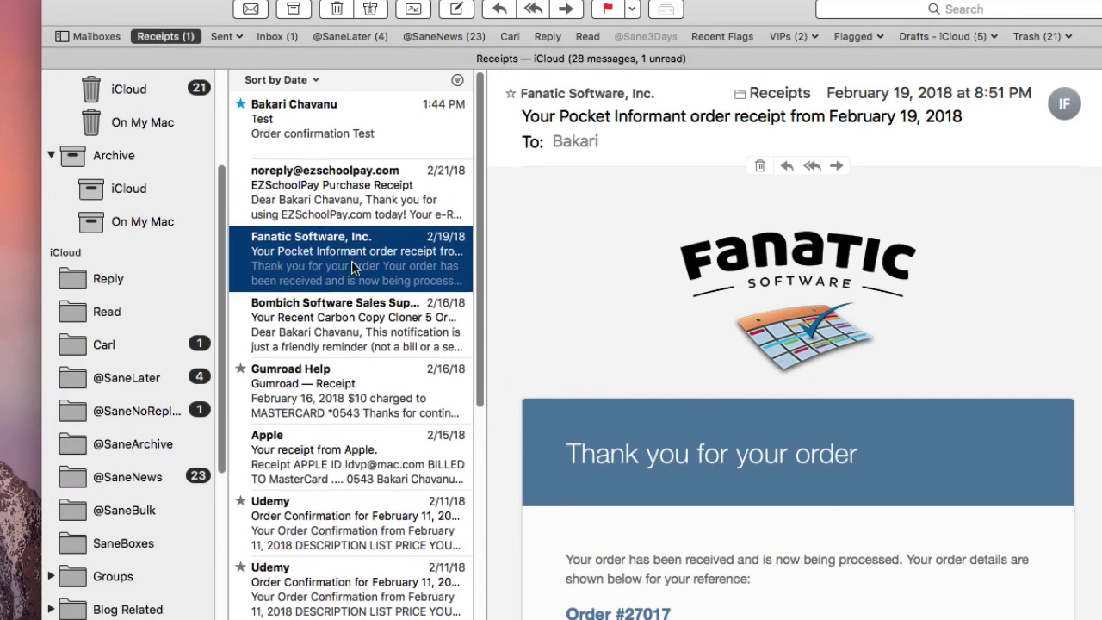
# Step: Drag the Test message from the Inbox onto Receipts, then view the Receipts mailbox
pyautogui.press('Up')
pyautogui.press('Up')
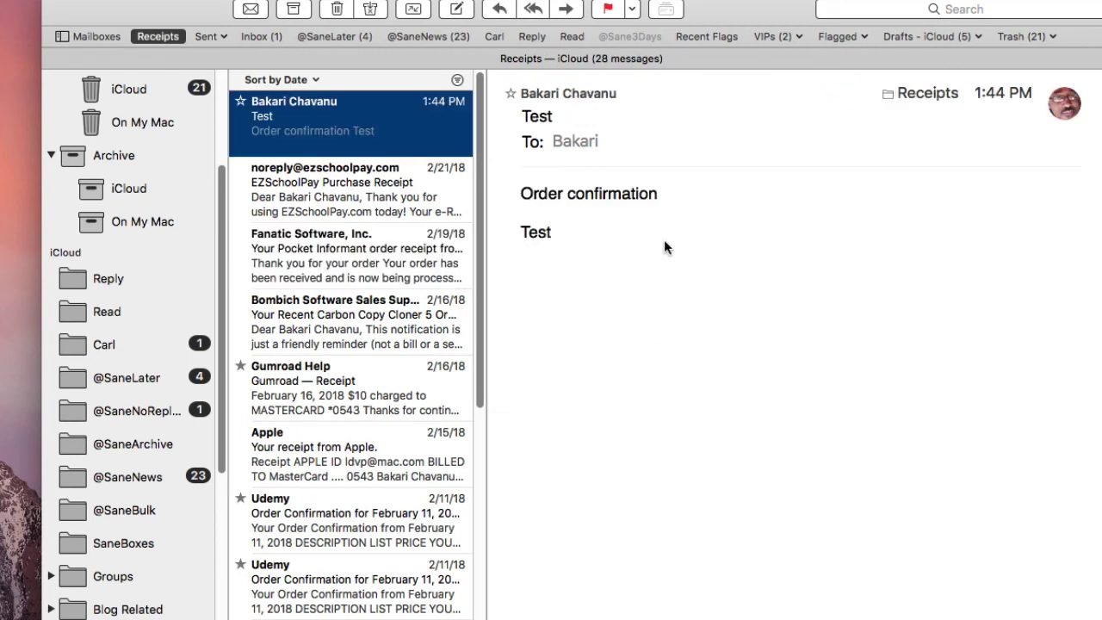
pyautogui.scroll(-8, 158, 440)
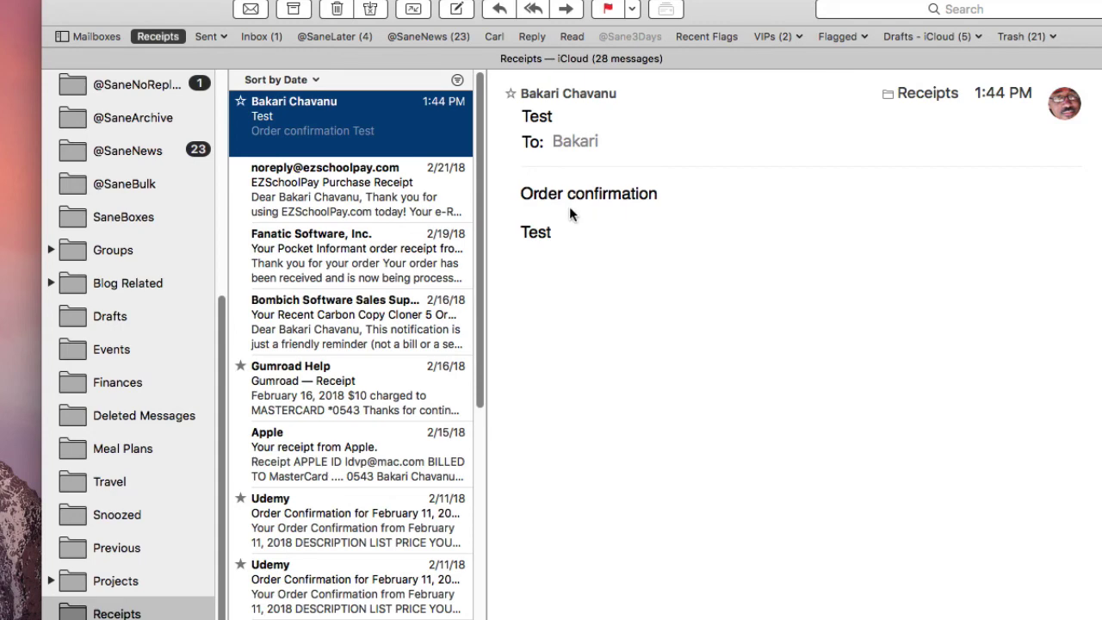
pyautogui.click(254, 40)
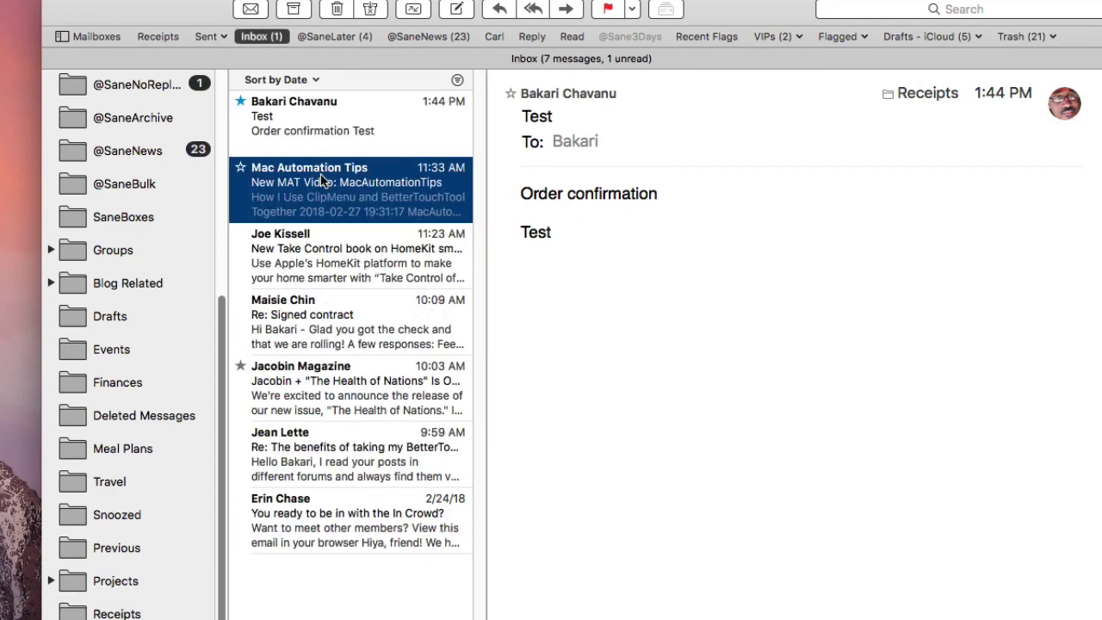
pyautogui.click(349, 121)
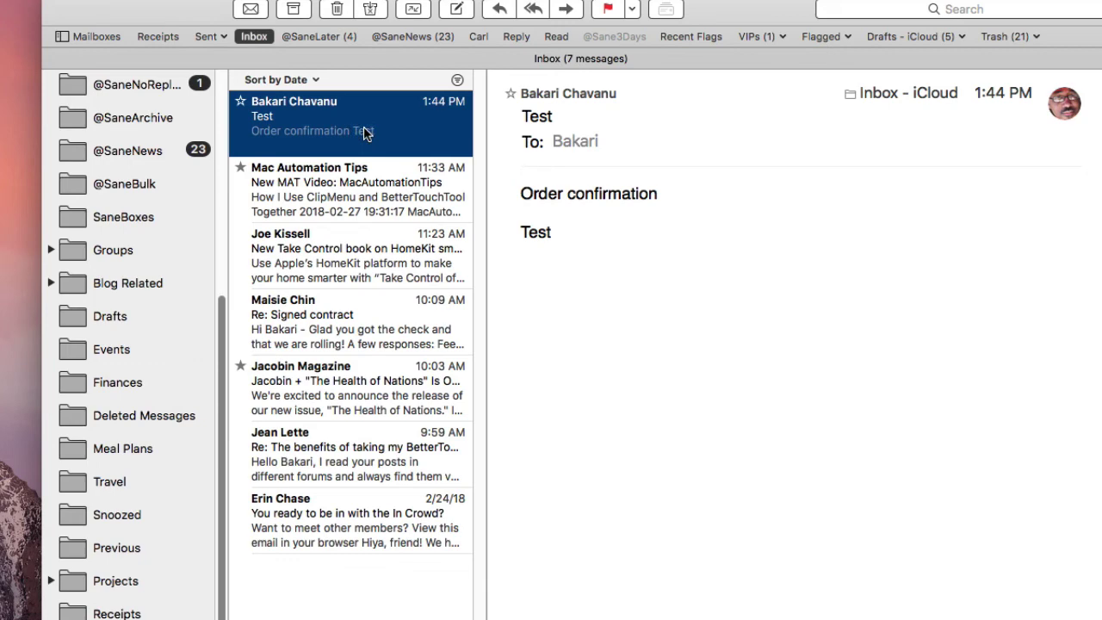
pyautogui.moveTo(364, 132); pyautogui.dragTo(158, 36)
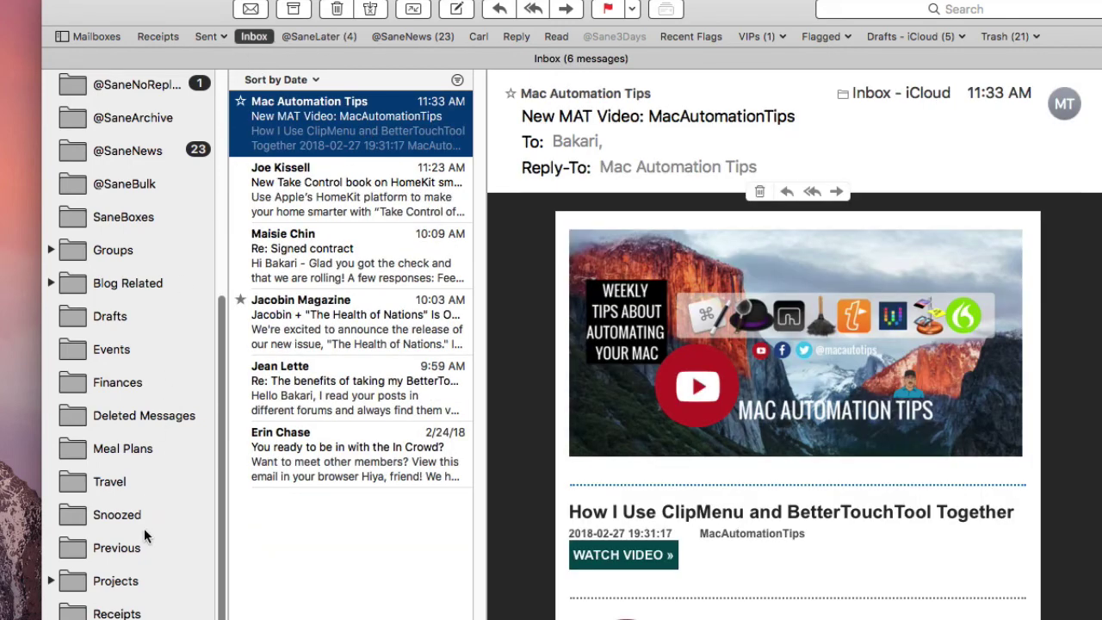
pyautogui.click(145, 605)
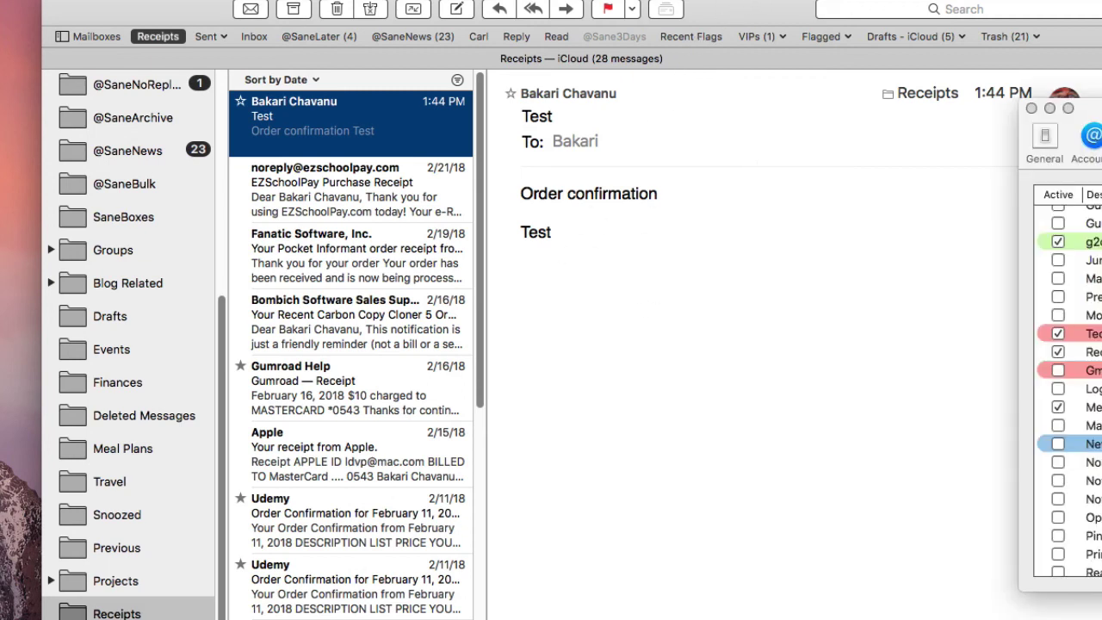
# Step: Bring the Rules window back into view and close Preferences with Cmd+W
pyautogui.moveTo(1101, 122); pyautogui.dragTo(1081, 122)
pyautogui.moveTo(770, 121); pyautogui.dragTo(754, 119)
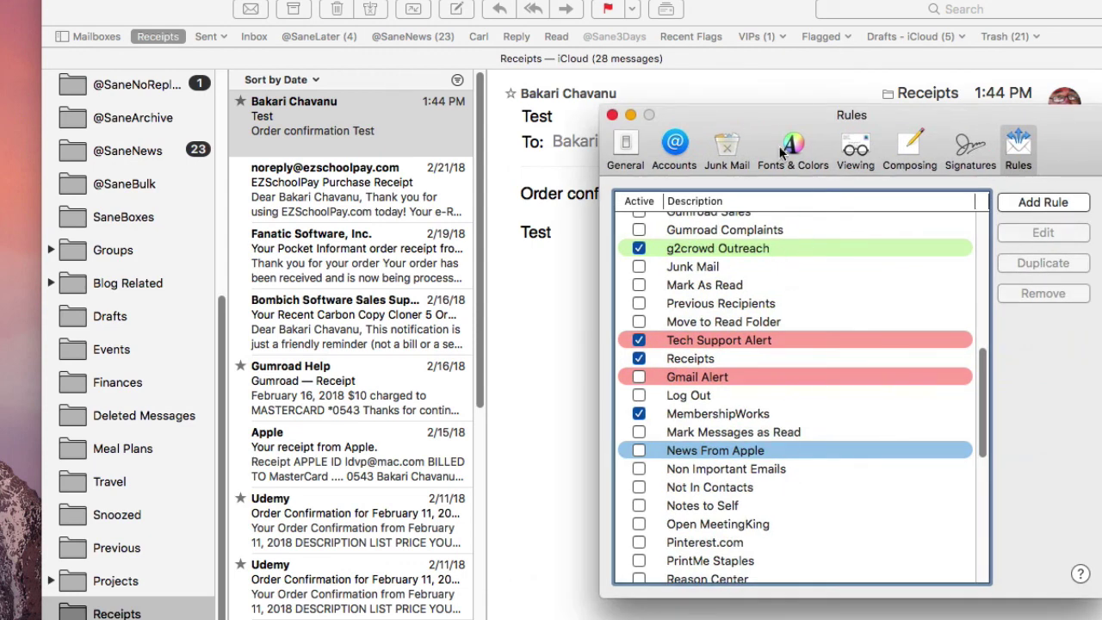
pyautogui.moveTo(768, 120); pyautogui.dragTo(978, 106)
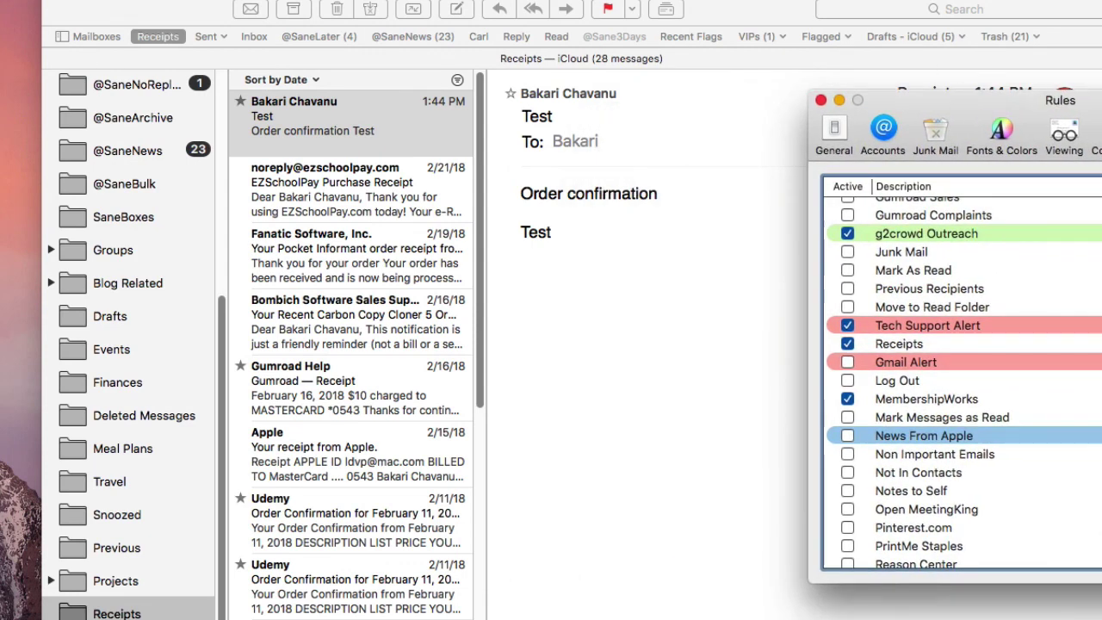
pyautogui.press('super+w')
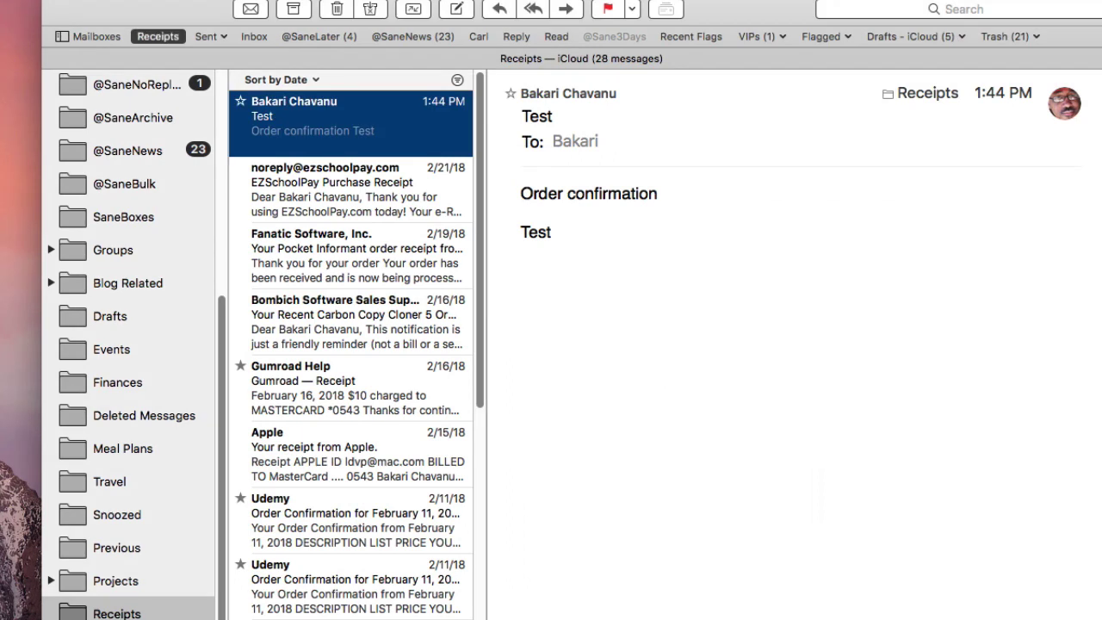